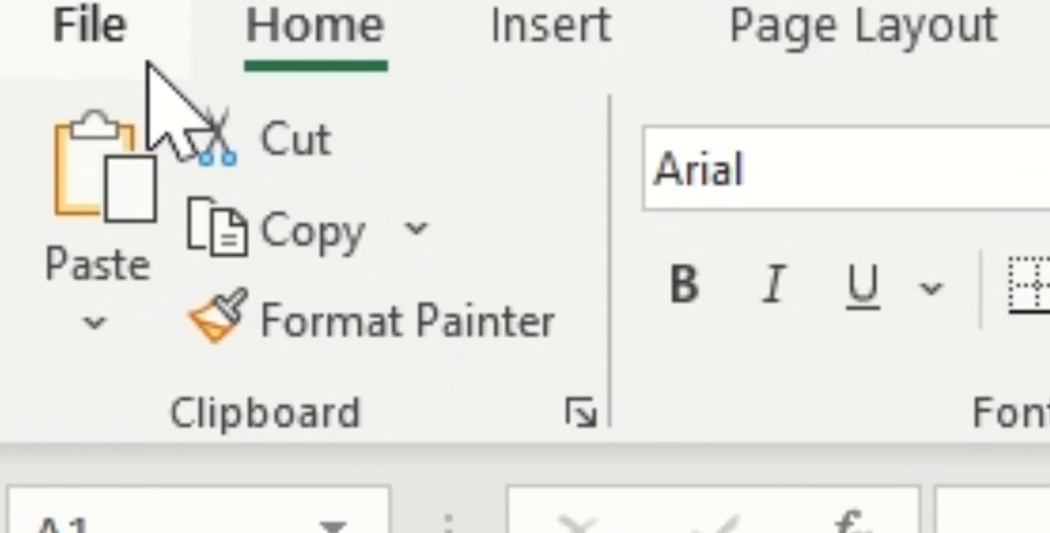
# Create a new workbook from the Any year one-month calendar template, found by searching online templates for Calendar
pyautogui.click(146, 61)
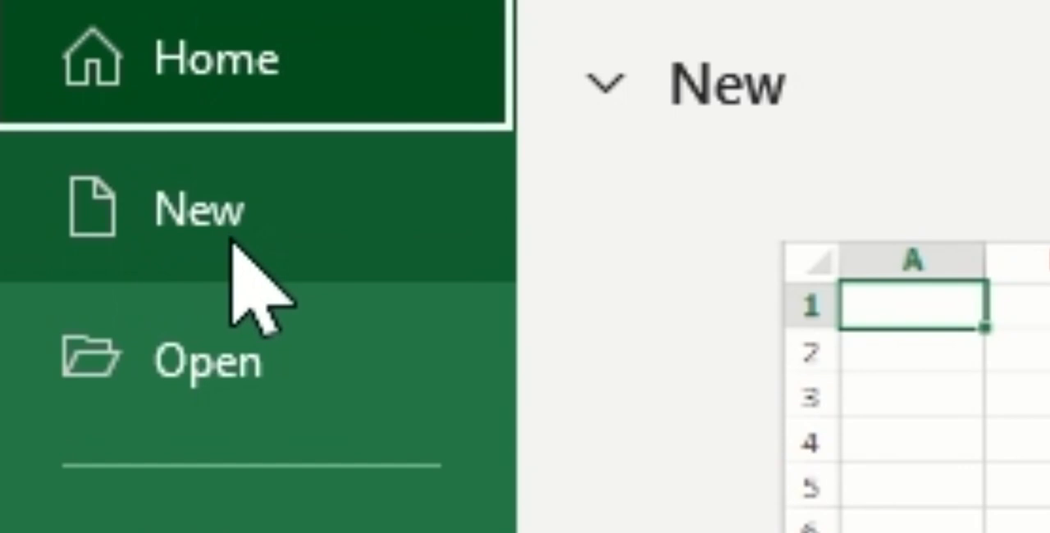
pyautogui.click(242, 406)
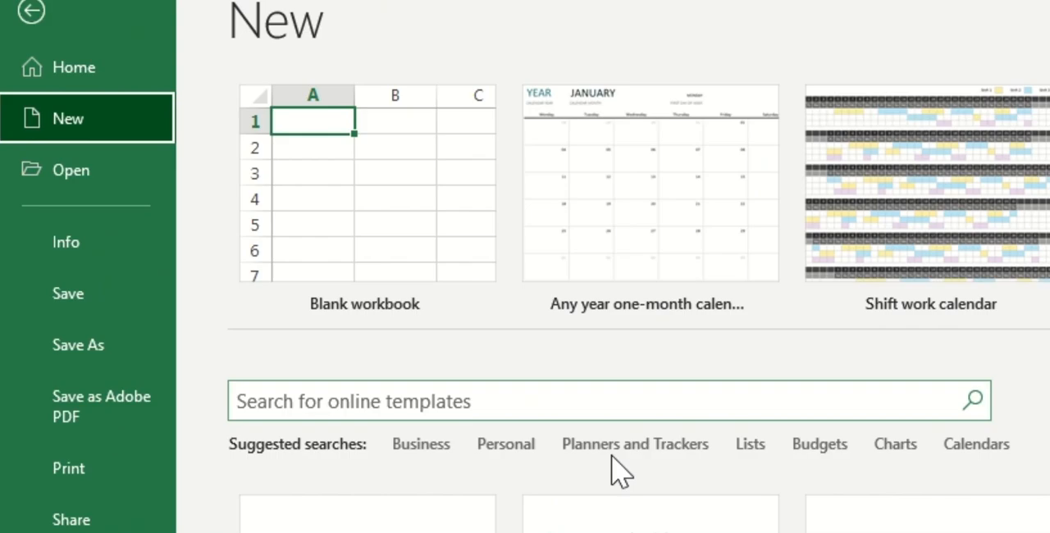
pyautogui.click(550, 399)
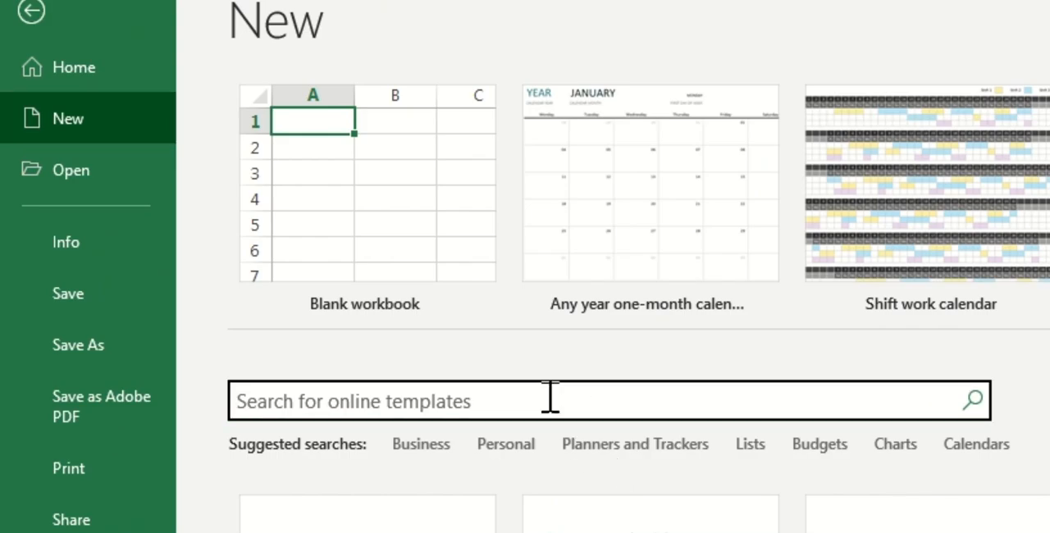
pyautogui.write('Calendar')
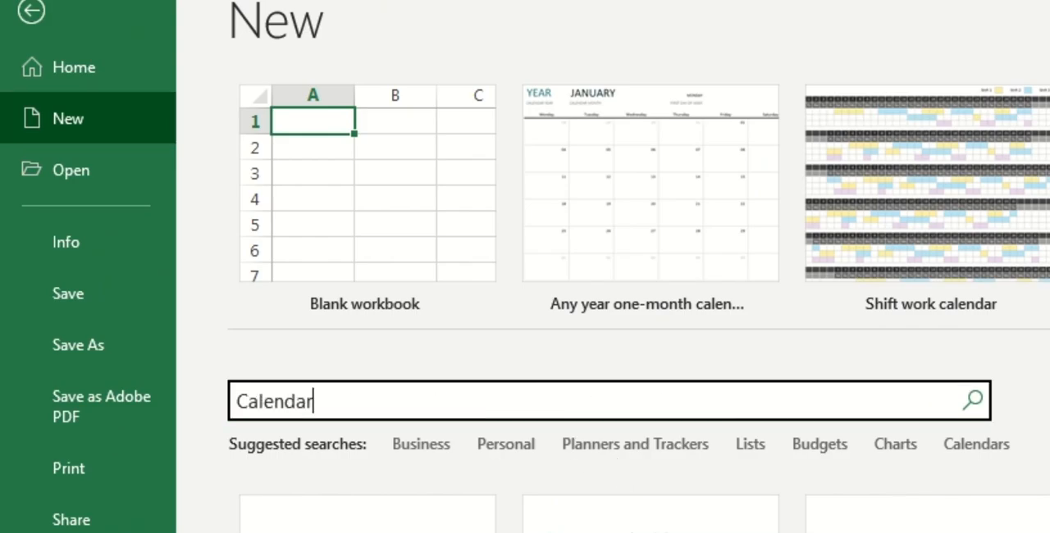
pyautogui.click(976, 410)
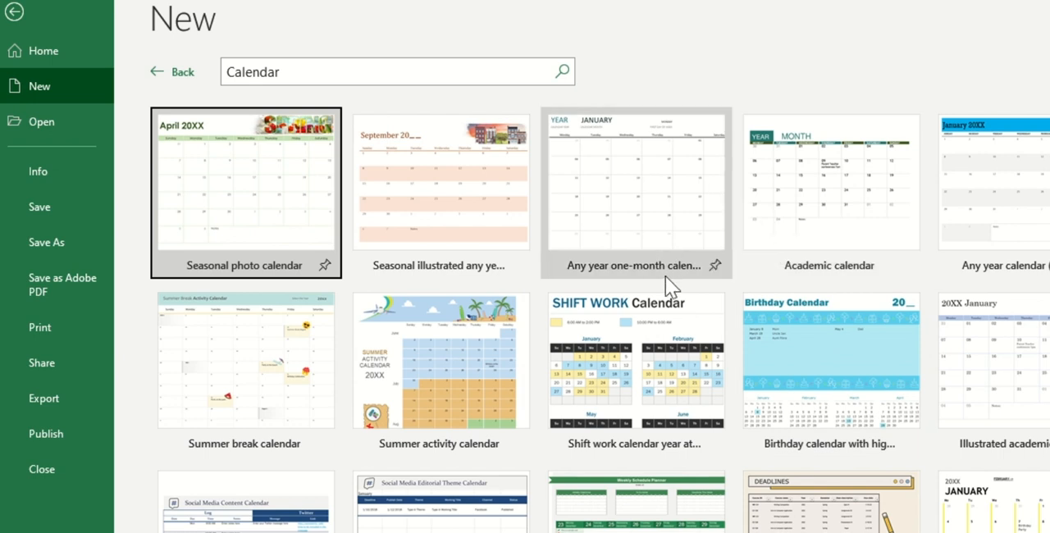
pyautogui.click(624, 198)
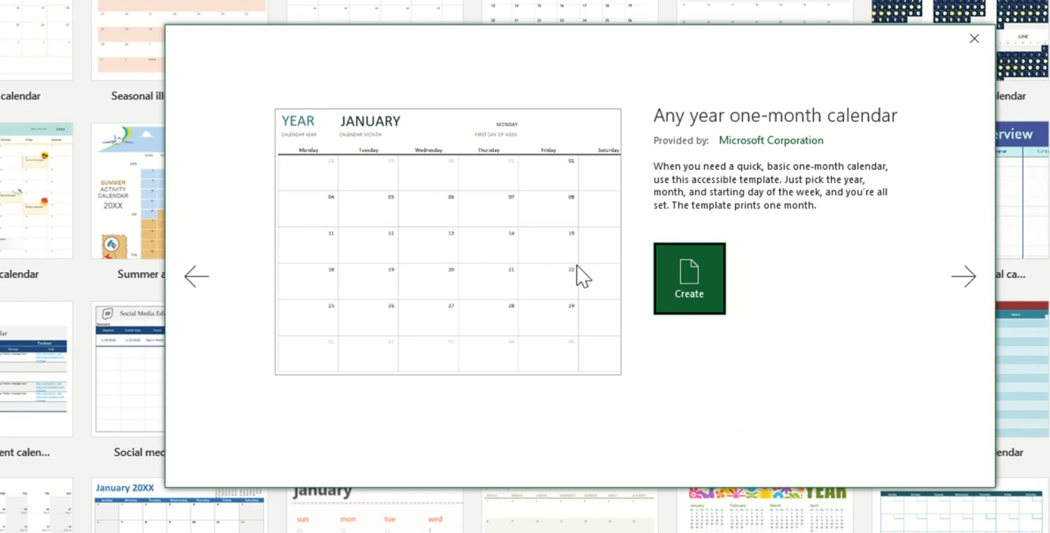
pyautogui.click(690, 300)
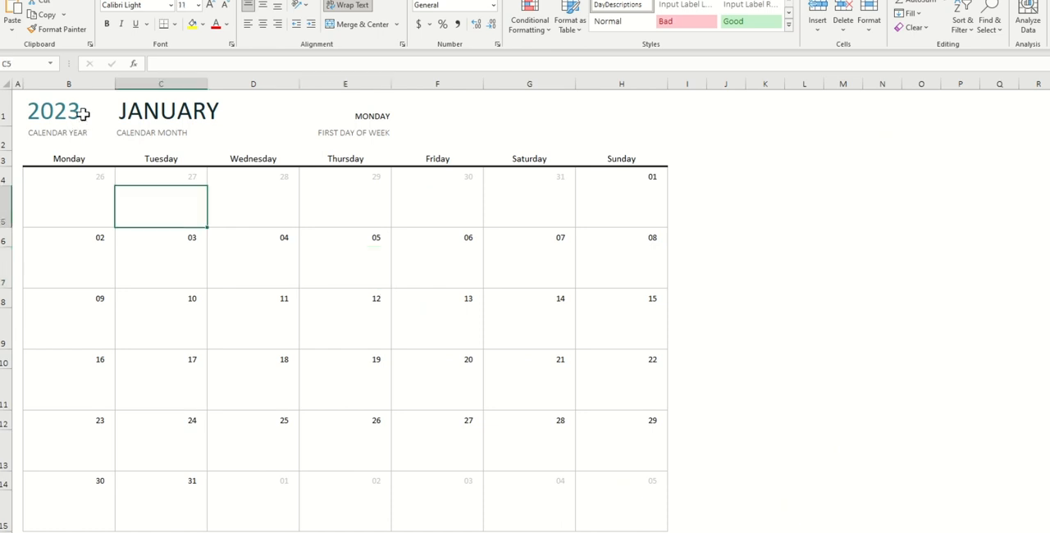
# Set the calendar year to 2024 and undo that change
pyautogui.click(83, 114)
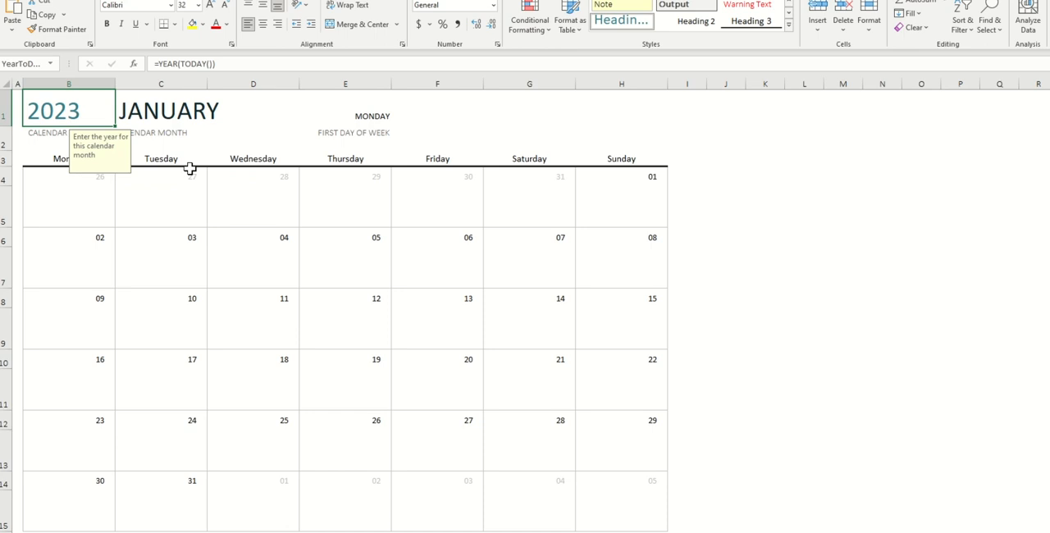
pyautogui.write('2024')
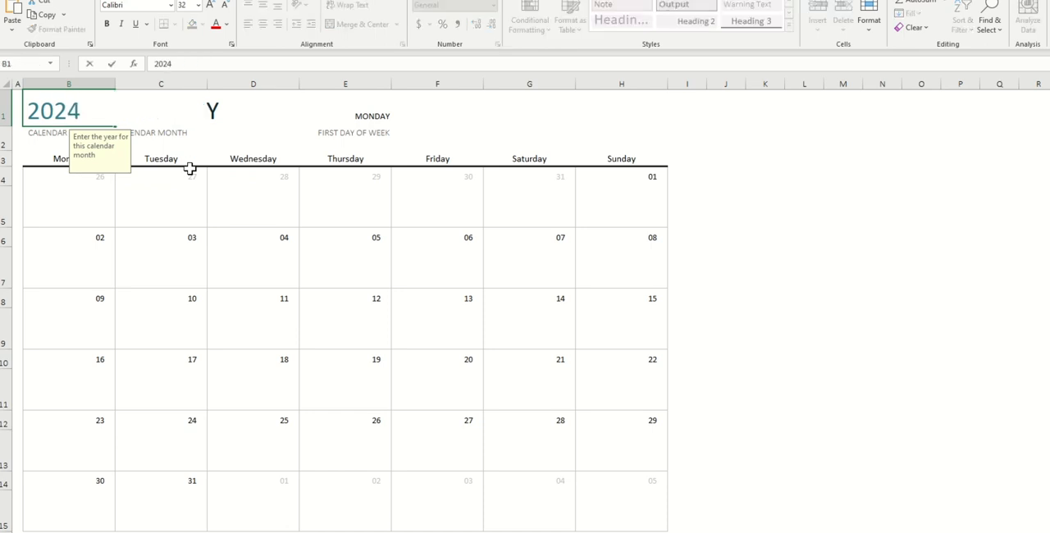
pyautogui.press('Return')
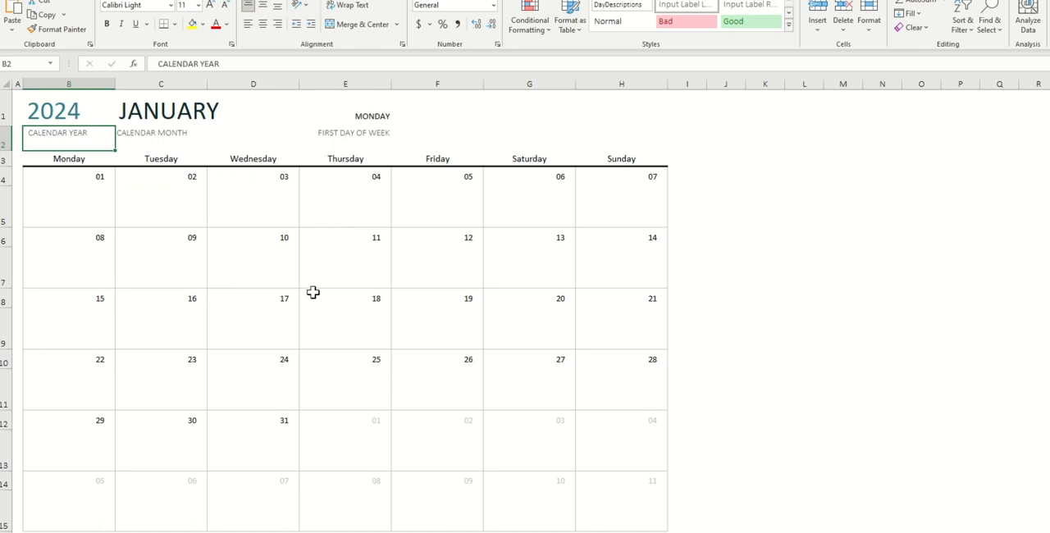
pyautogui.hotkey('ctrl', 'z')
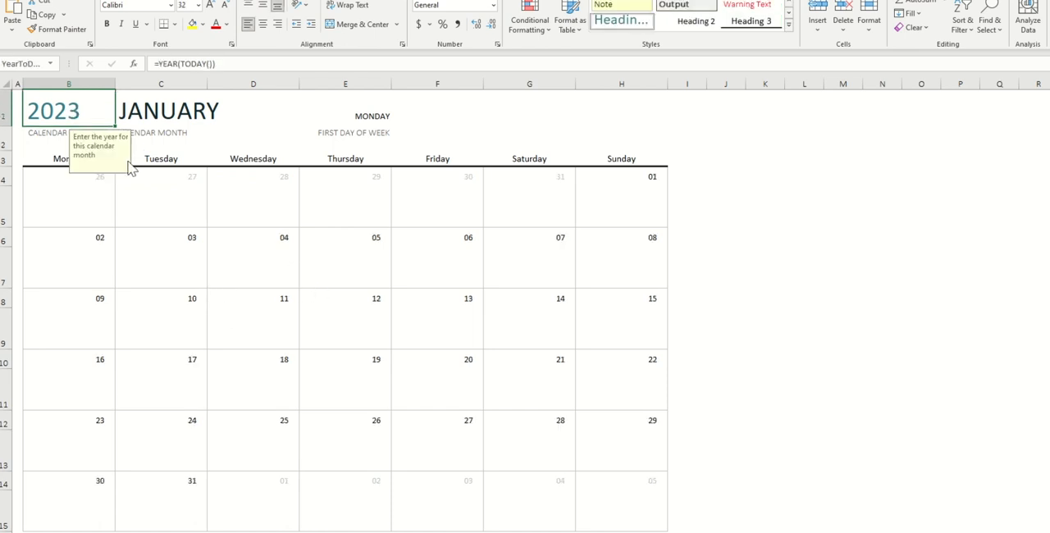
# Switch the calendar month to MARCH from the month list
pyautogui.click(197, 112)
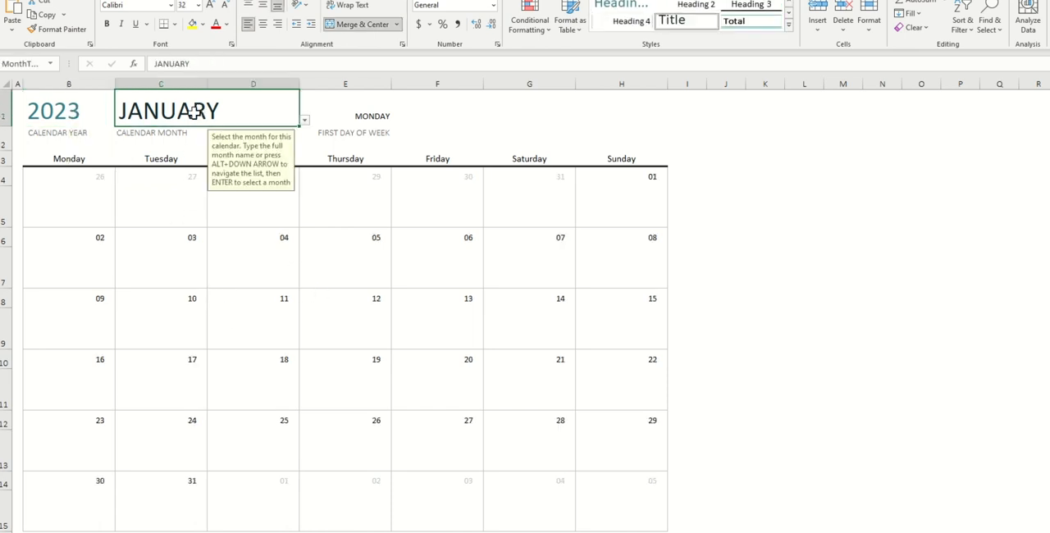
pyautogui.click(304, 120)
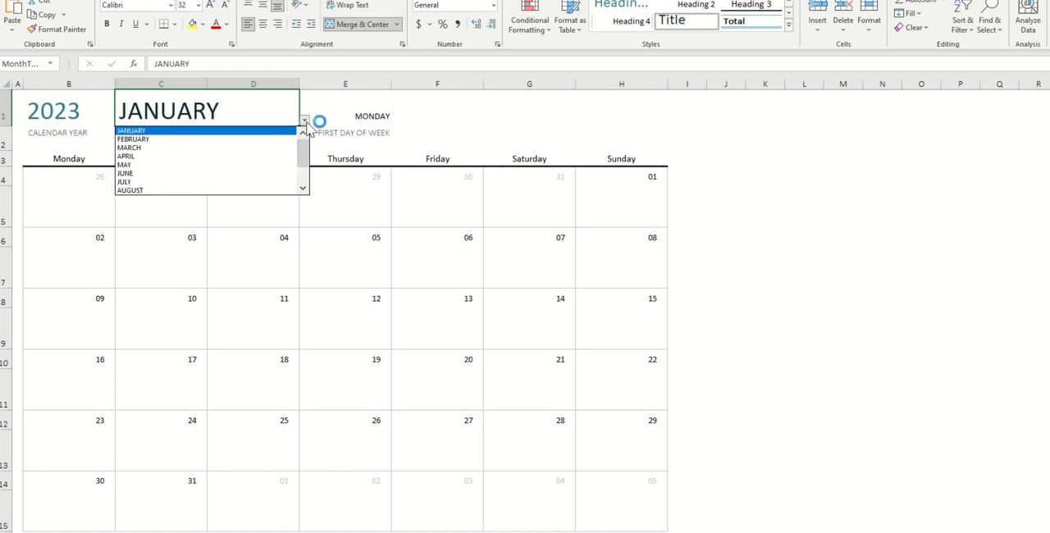
pyautogui.click(143, 148)
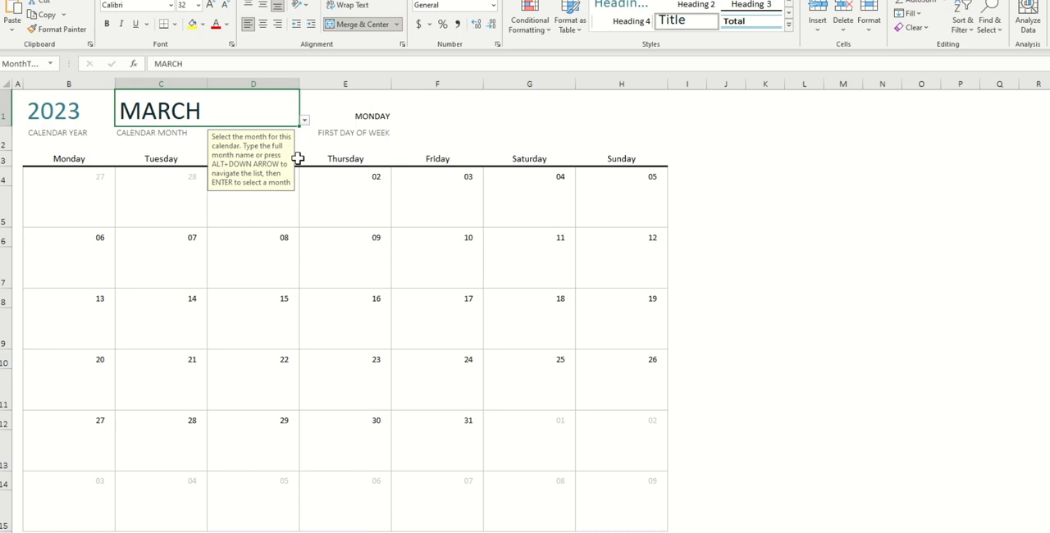
pyautogui.click(370, 200)
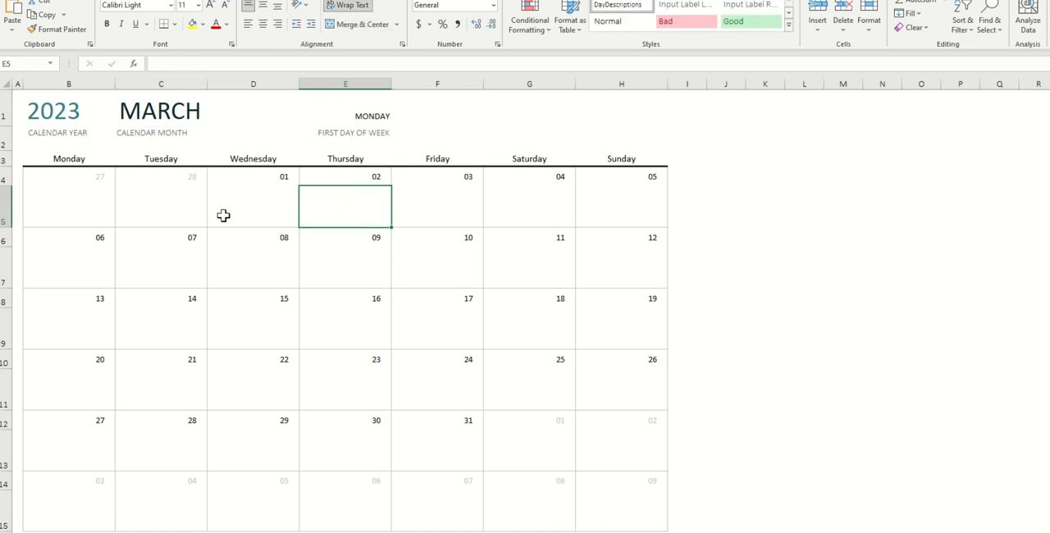
pyautogui.click(201, 107)
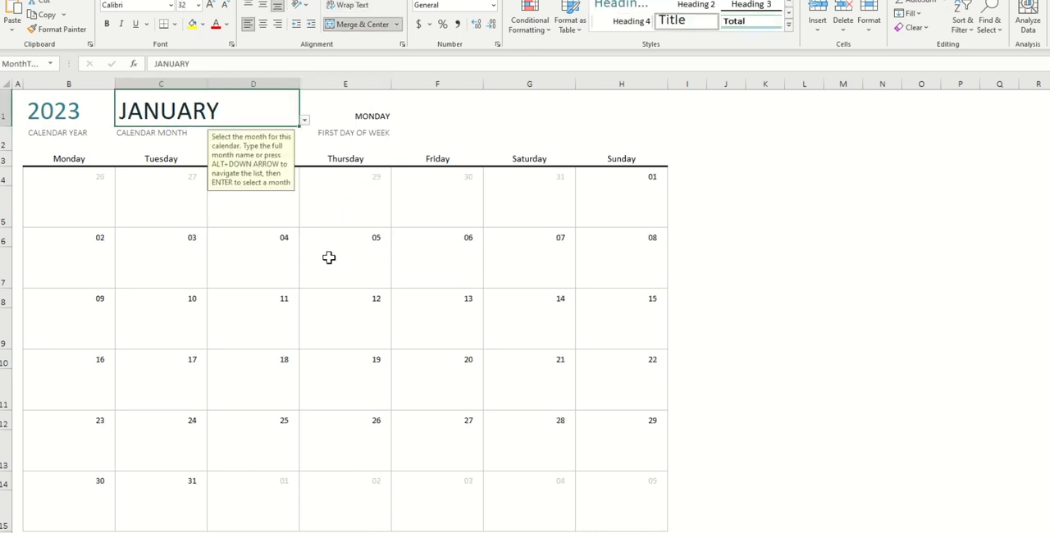
pyautogui.click(328, 258)
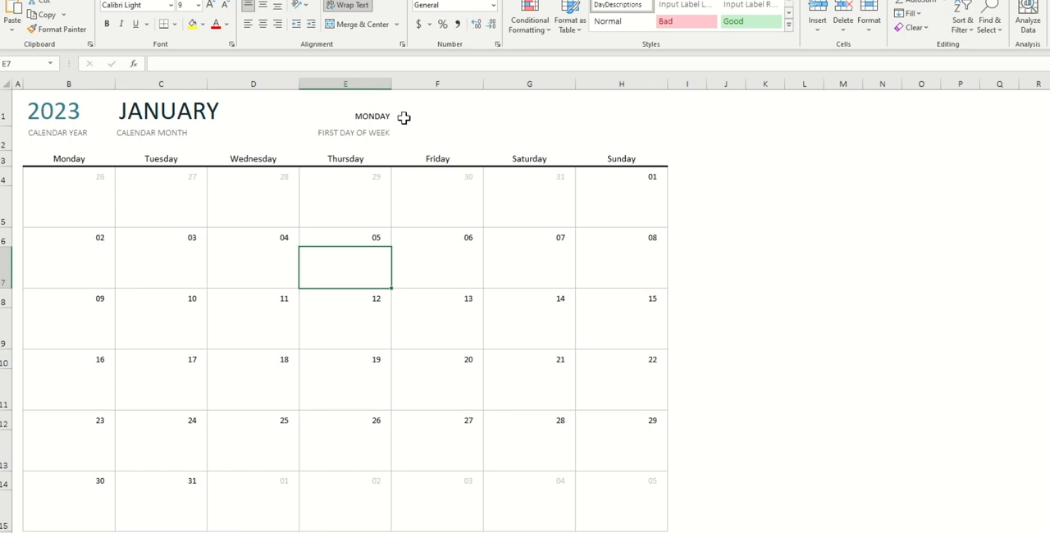
# Set the first day of the week to SUNDAY
pyautogui.click(351, 115)
pyautogui.click(397, 121)
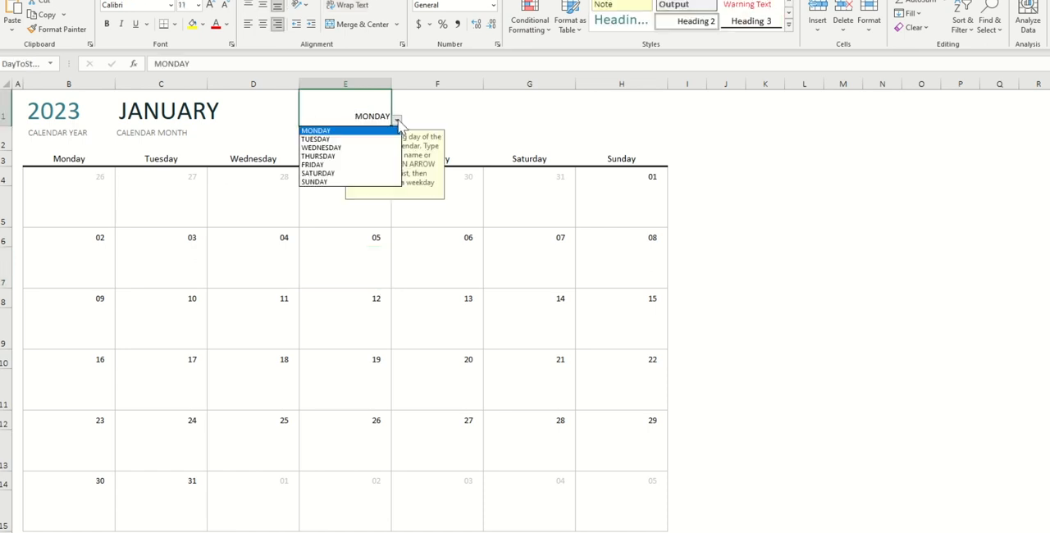
pyautogui.click(322, 182)
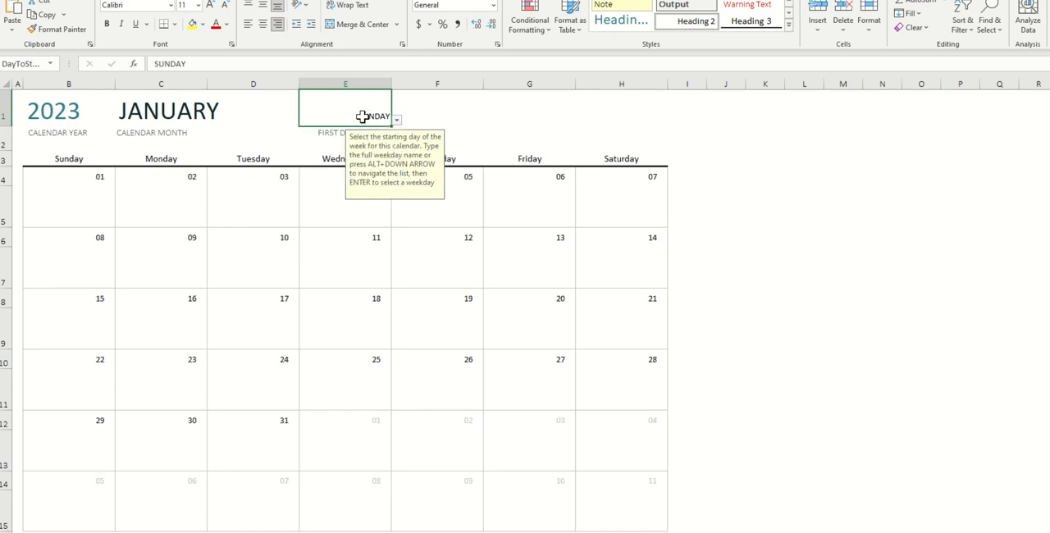
pyautogui.click(135, 209)
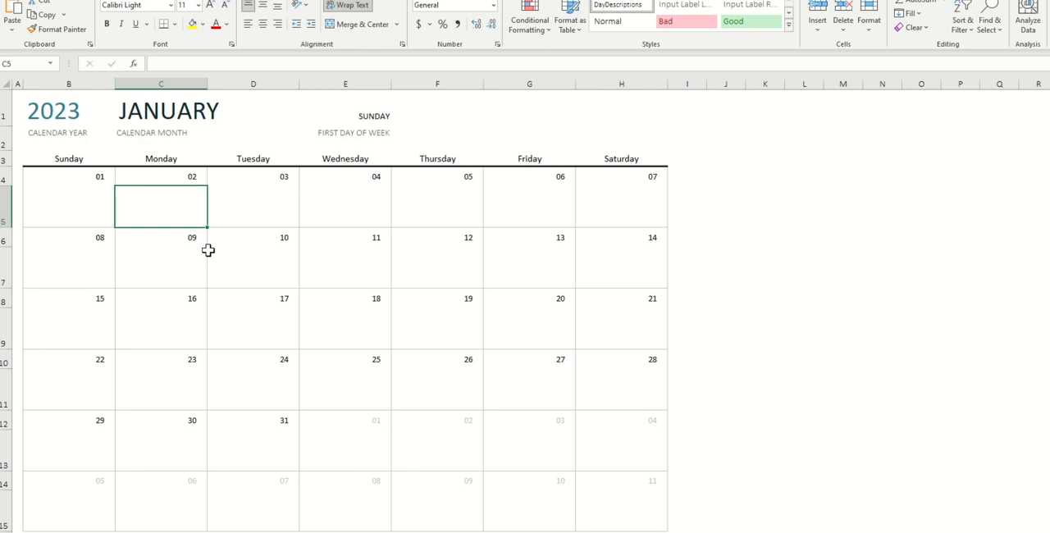
# Enter Appointment in the note cell under Monday the 2nd
pyautogui.click(278, 255)
pyautogui.click(178, 257)
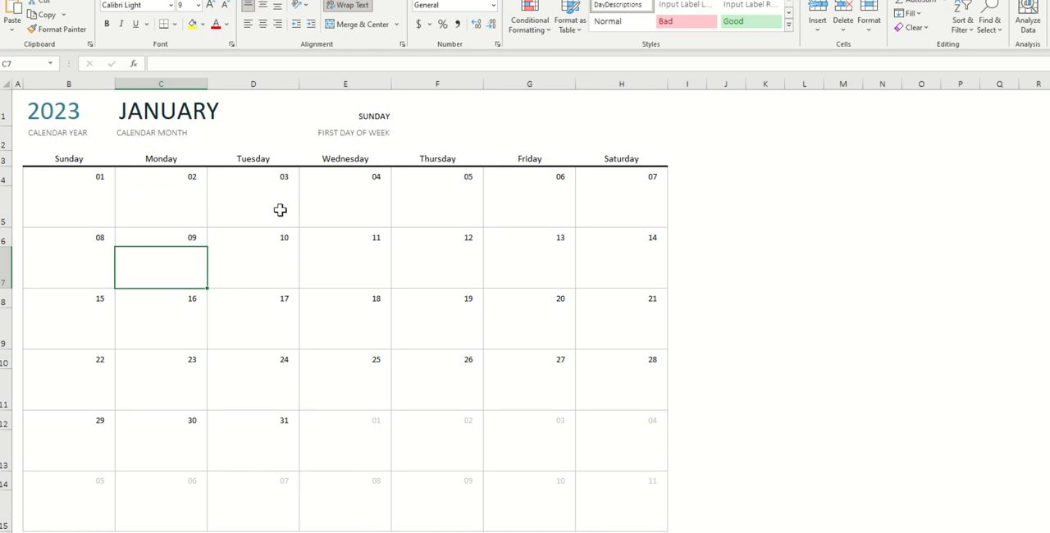
pyautogui.click(280, 210)
pyautogui.click(142, 205)
pyautogui.write('Appointment')
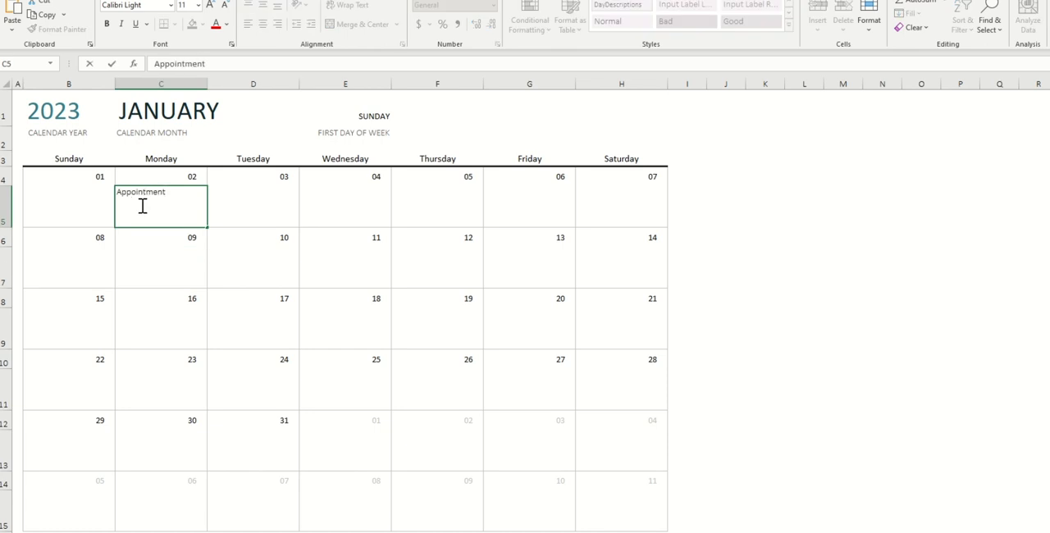
pyautogui.press('Return')
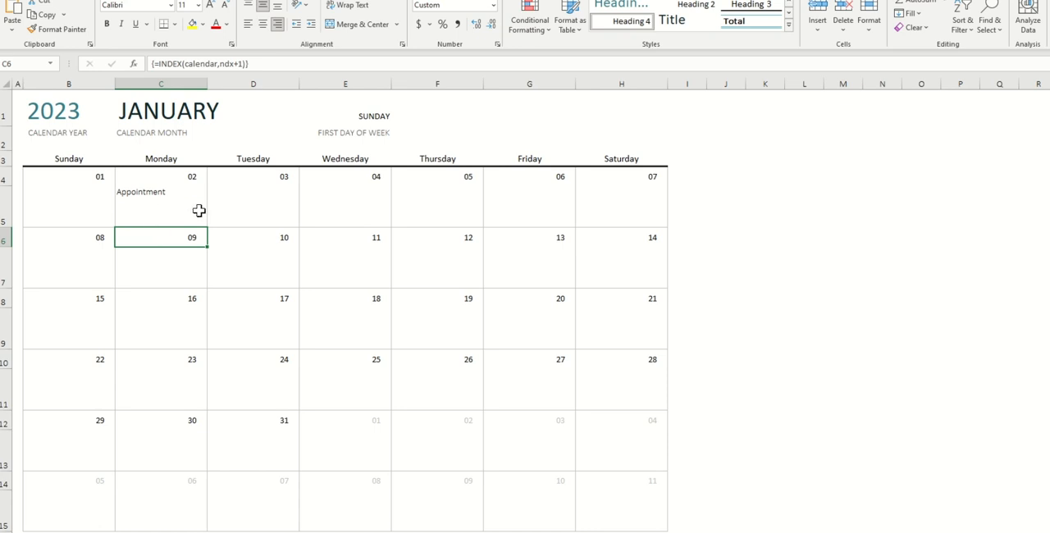
# Fill the Appointment note cell on the 2nd with green and undo the fill
pyautogui.click(168, 194)
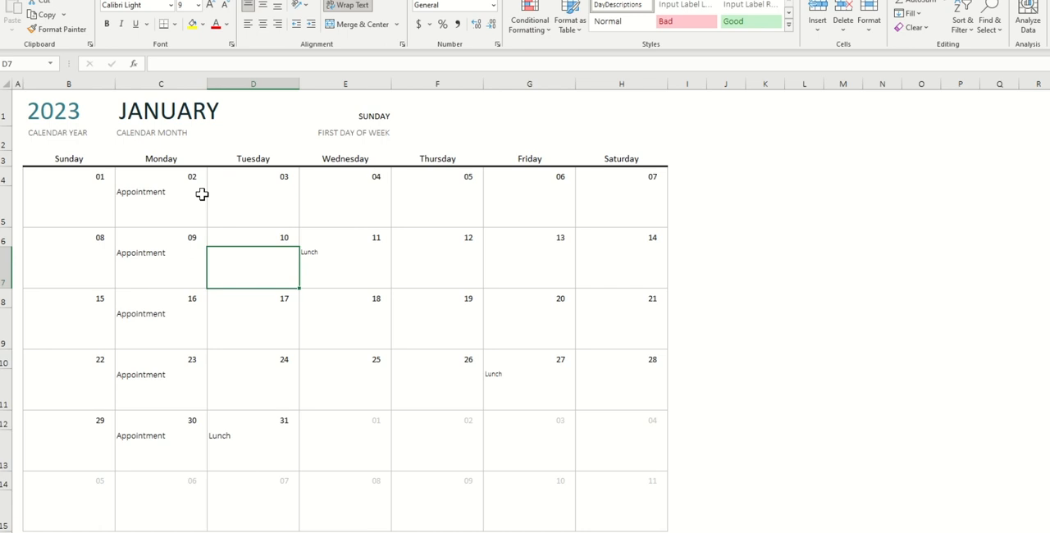
pyautogui.click(168, 209)
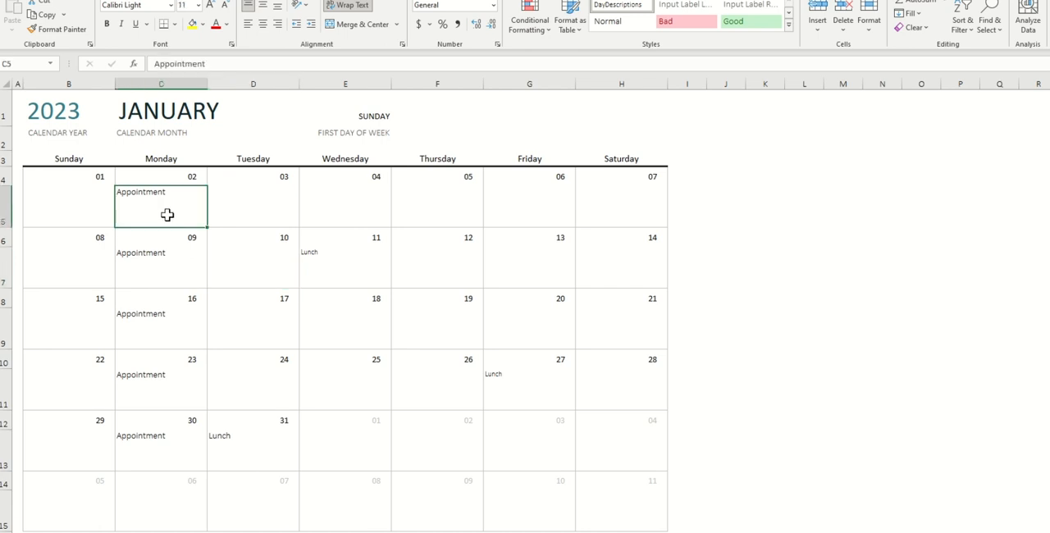
pyautogui.click(268, 214)
pyautogui.click(171, 208)
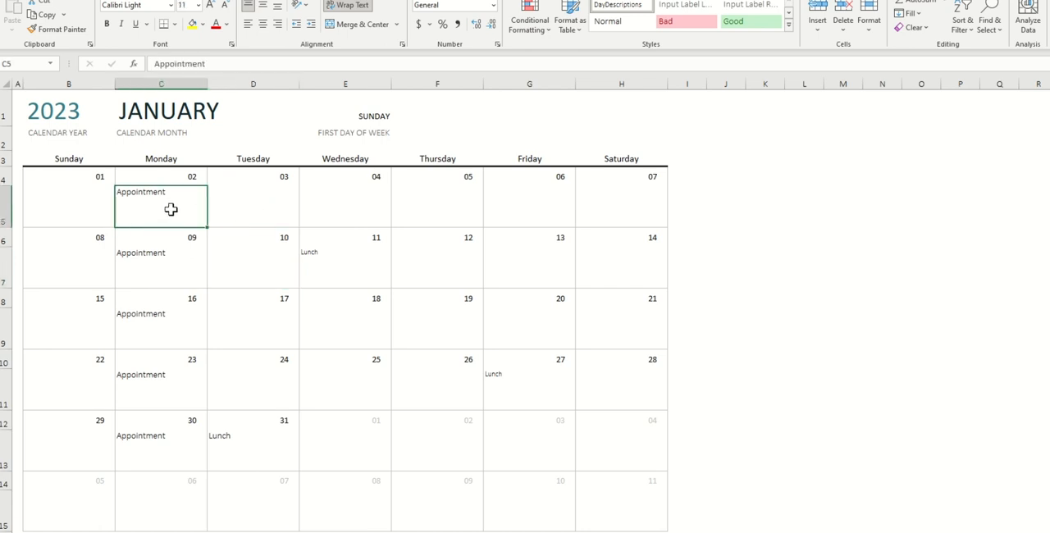
pyautogui.click(203, 25)
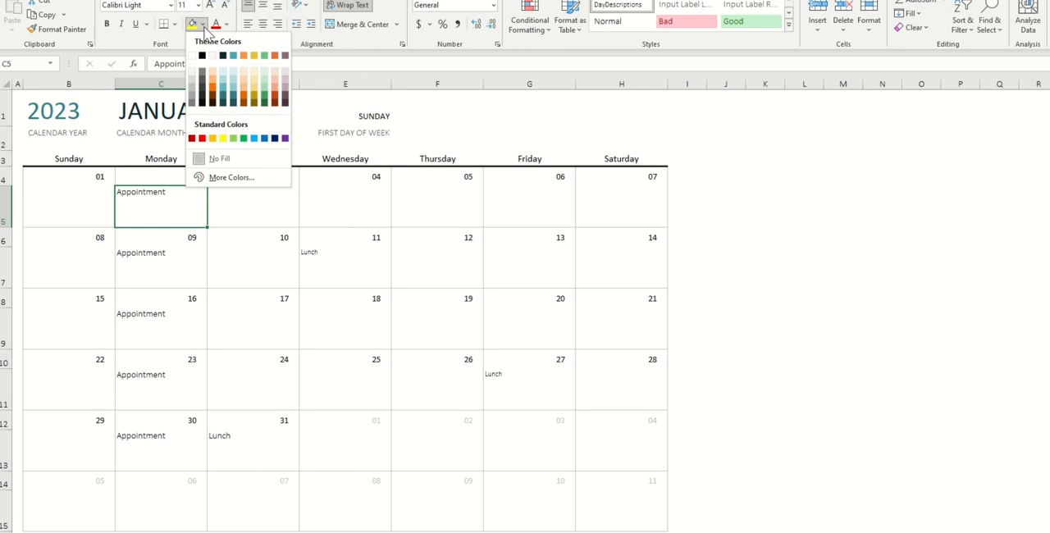
pyautogui.click(243, 138)
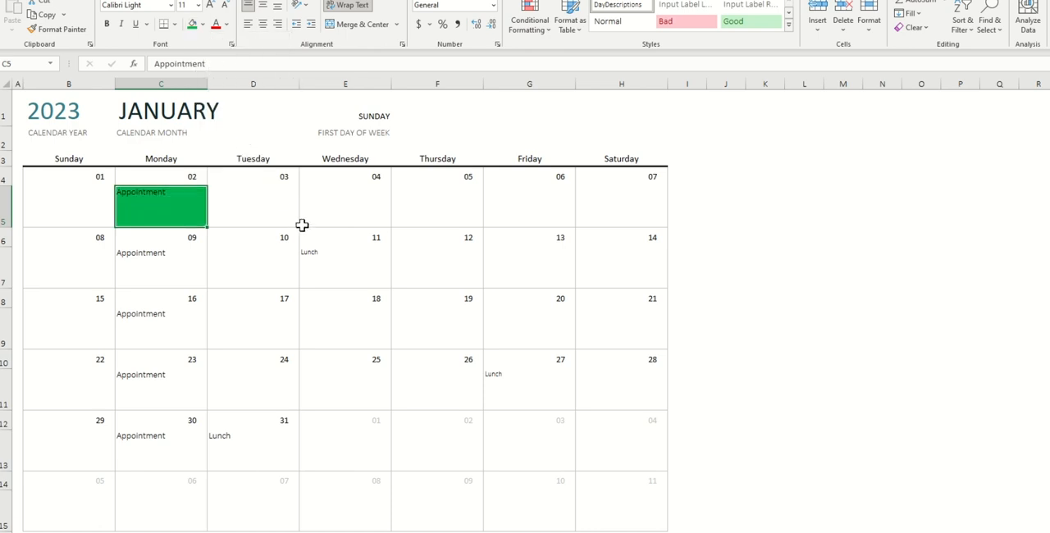
pyautogui.hotkey('ctrl', 'z')
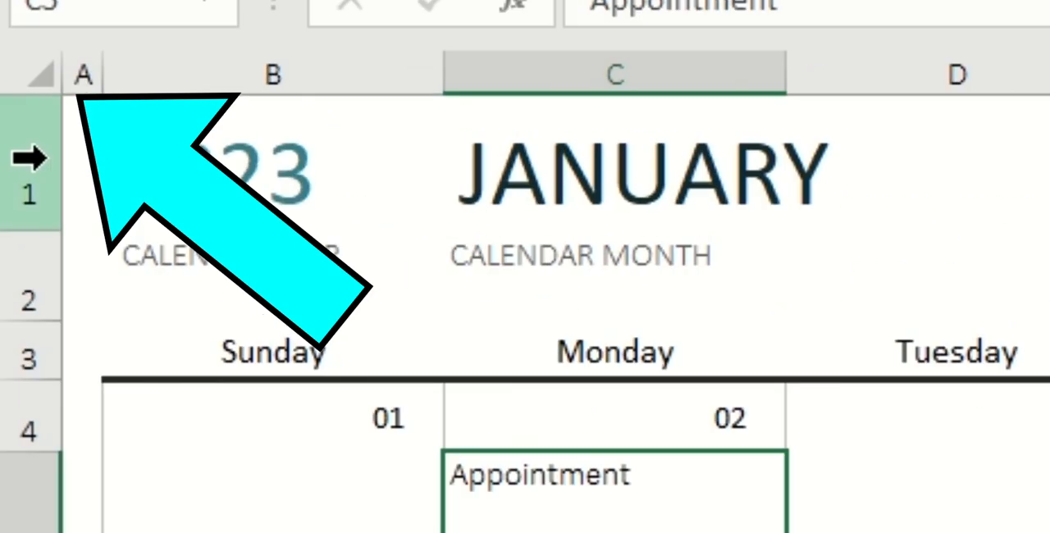
# Select the whole sheet and add a Text That Contains rule highlighting Appointment cells with a custom light blue fill
pyautogui.click(45, 82)
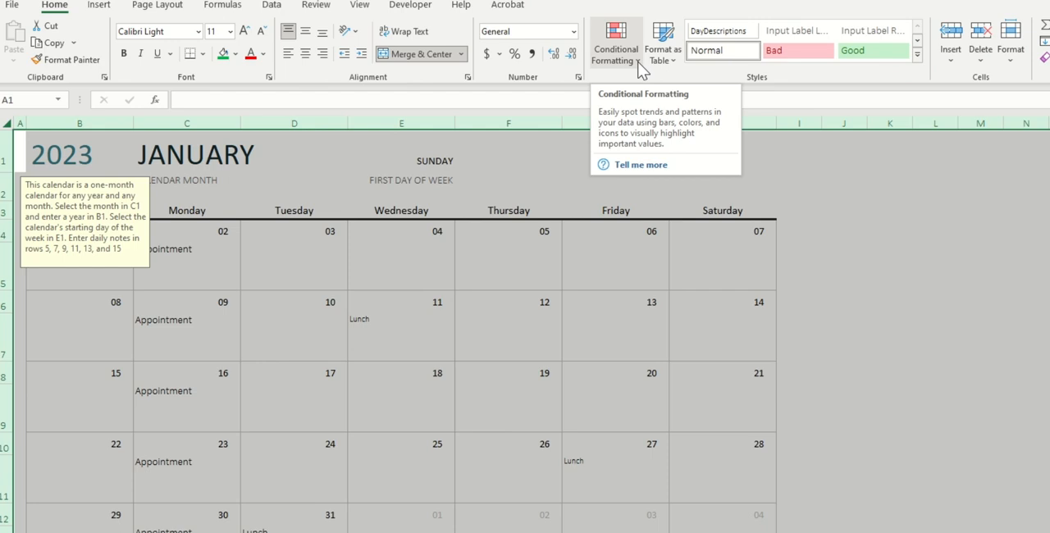
pyautogui.click(640, 60)
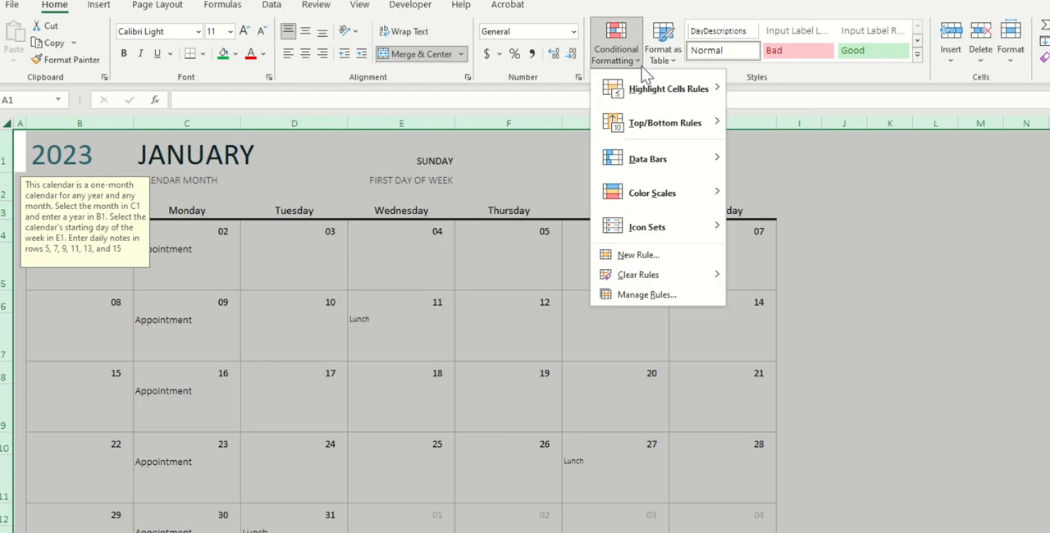
pyautogui.moveTo(675, 94)
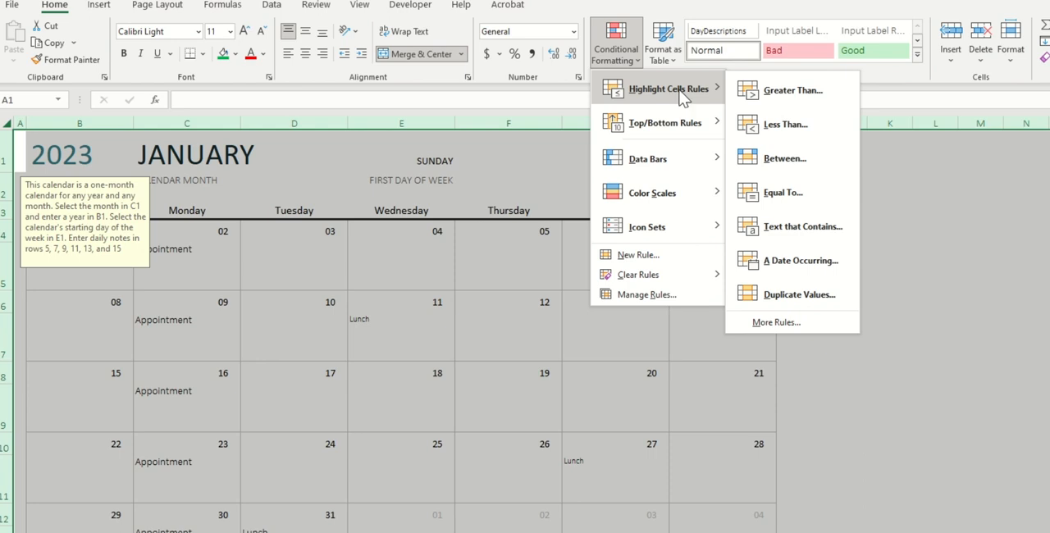
pyautogui.click(810, 232)
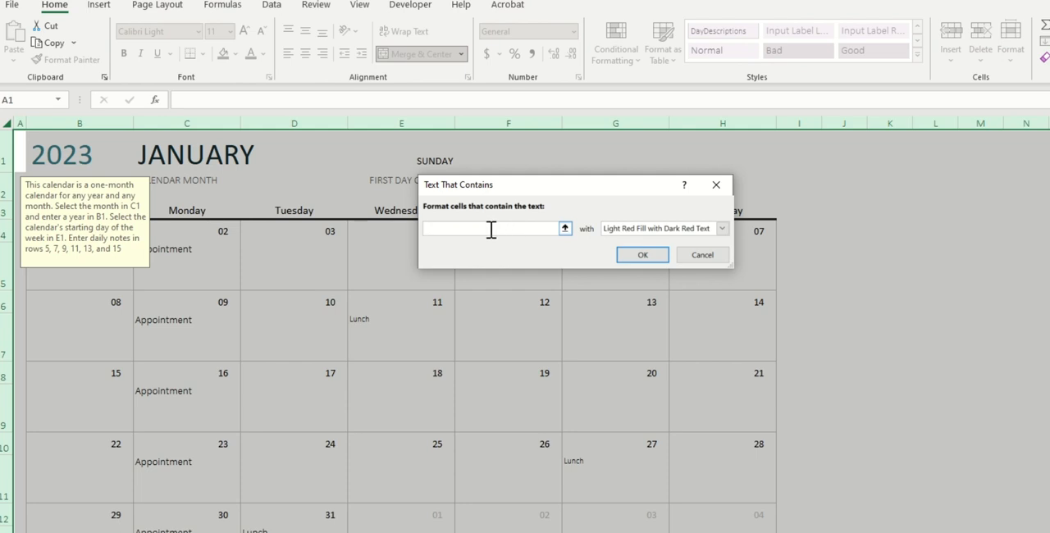
pyautogui.write('Appointment')
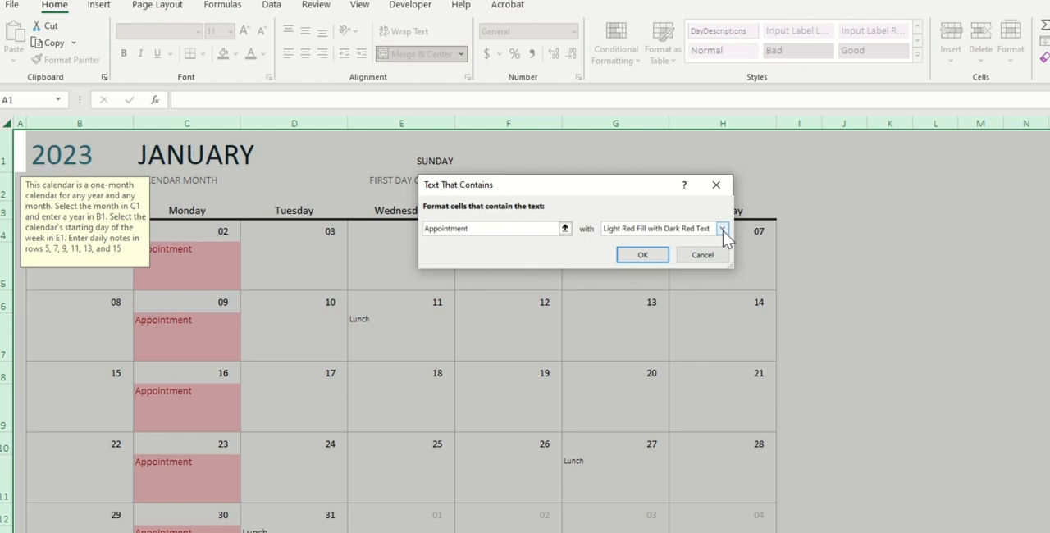
pyautogui.click(722, 230)
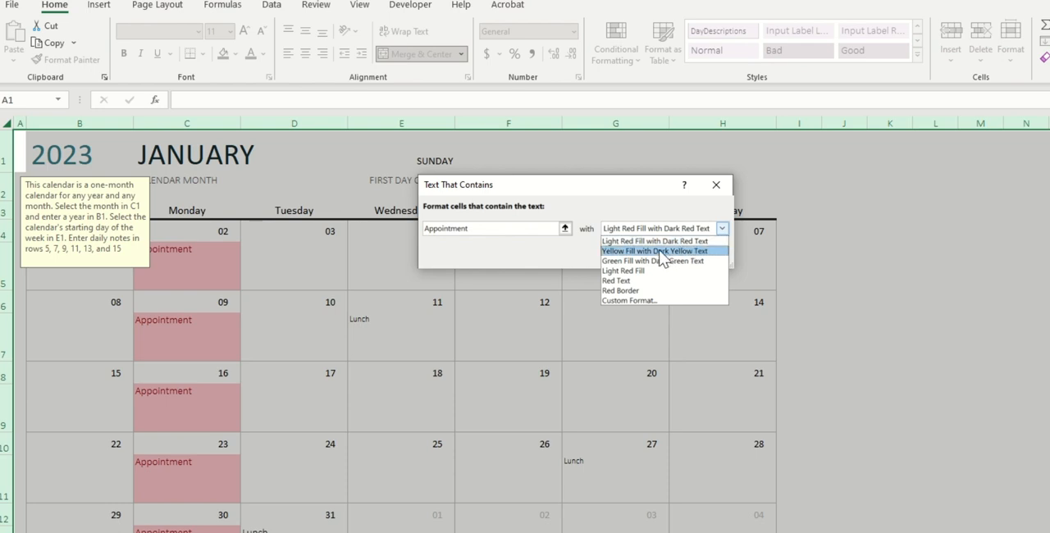
pyautogui.click(647, 252)
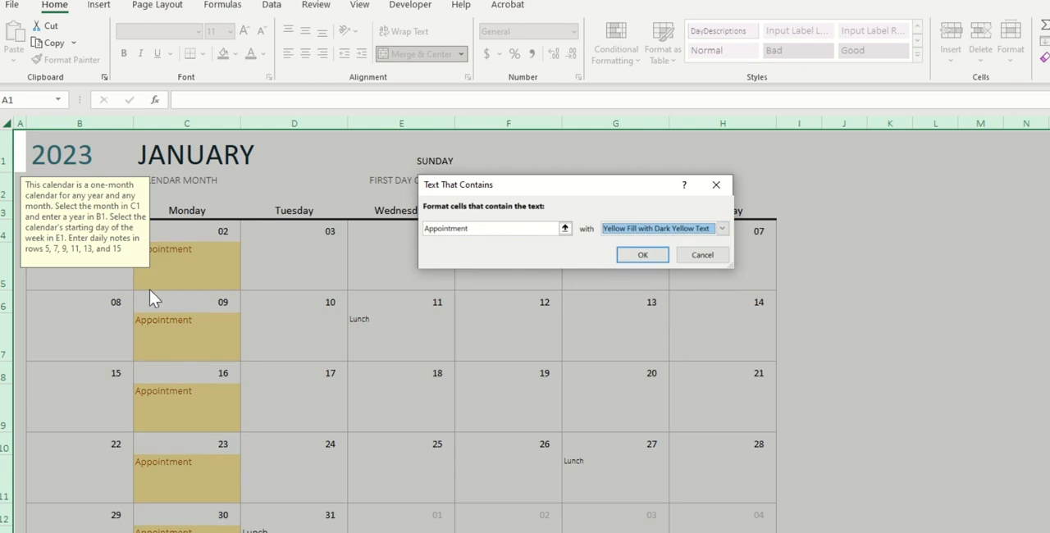
pyautogui.click(723, 230)
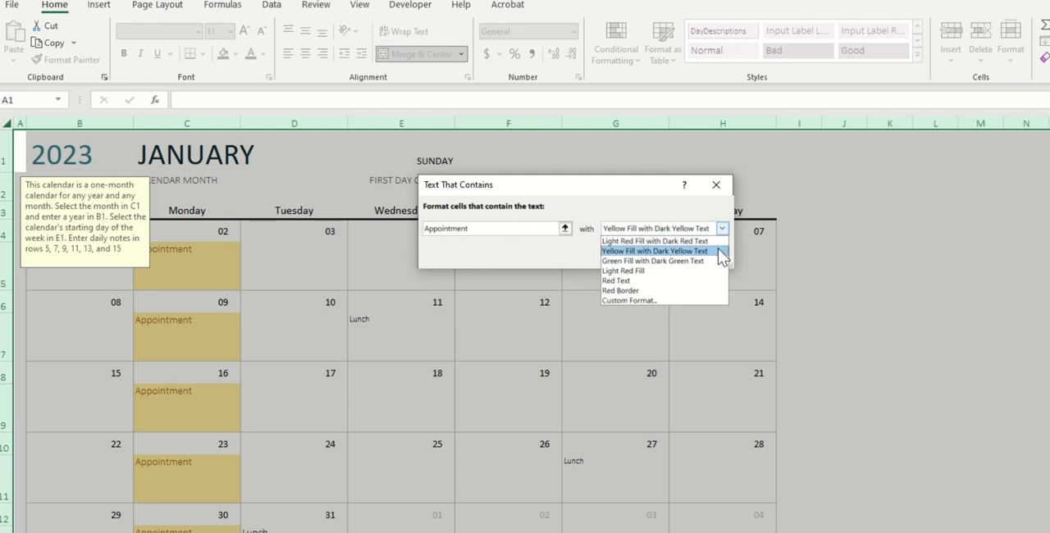
pyautogui.click(666, 302)
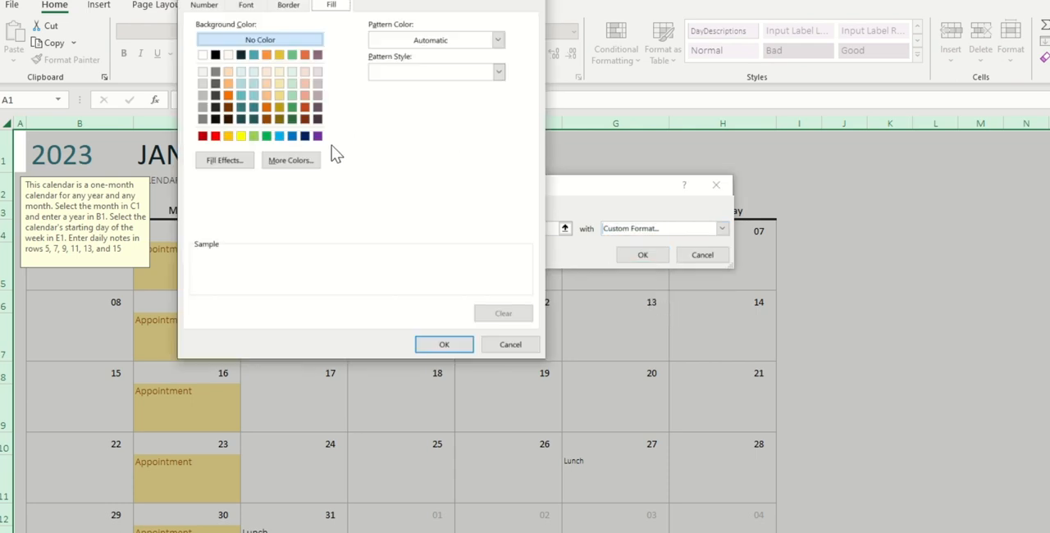
pyautogui.click(280, 136)
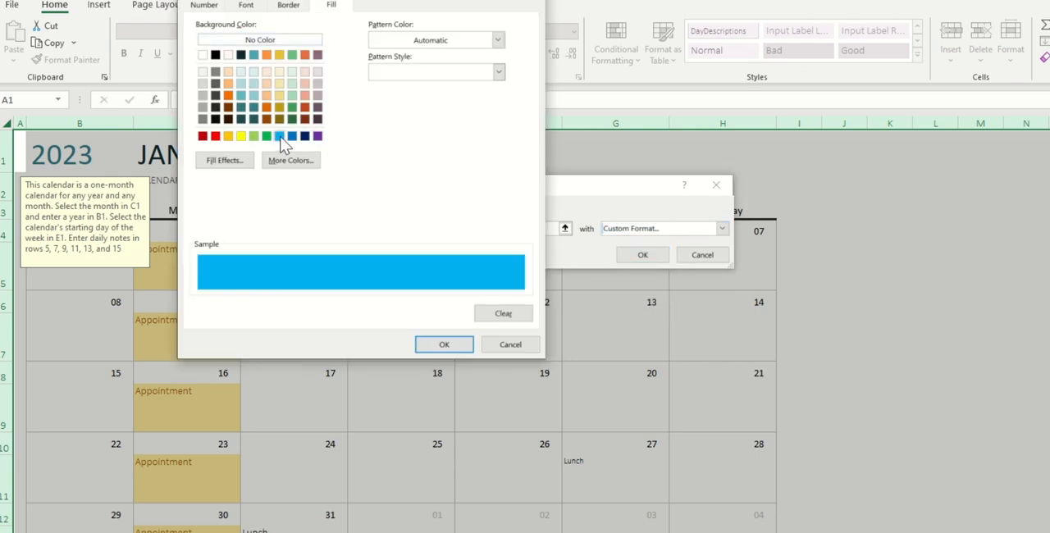
pyautogui.click(444, 344)
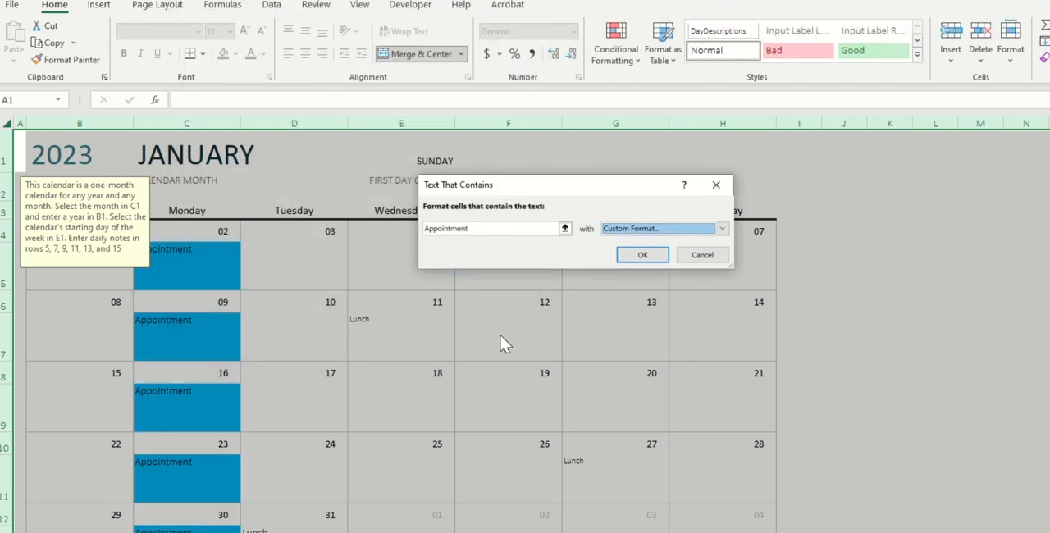
pyautogui.click(643, 255)
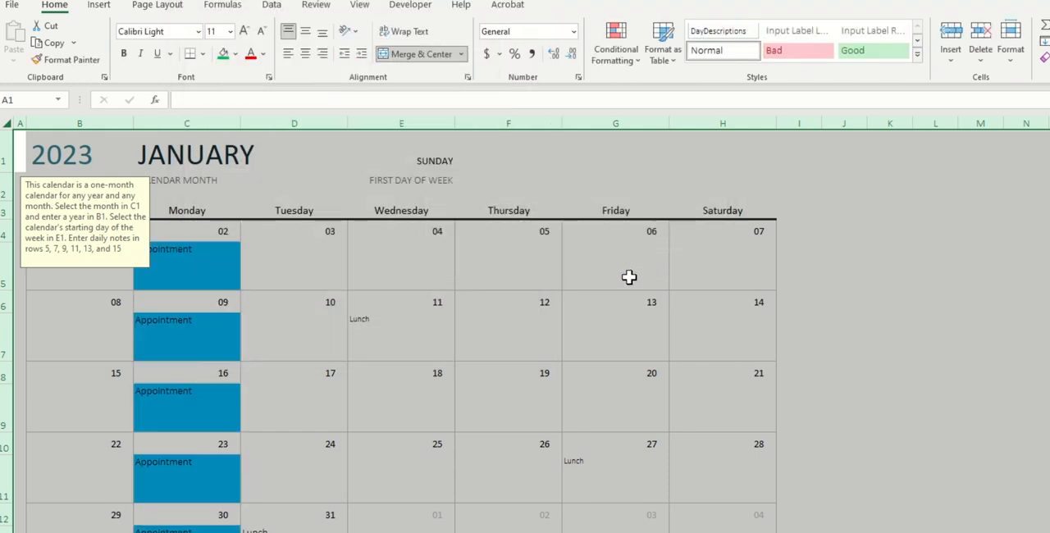
# Enter appointment in the note cell under Wednesday the 18th
pyautogui.click(351, 323)
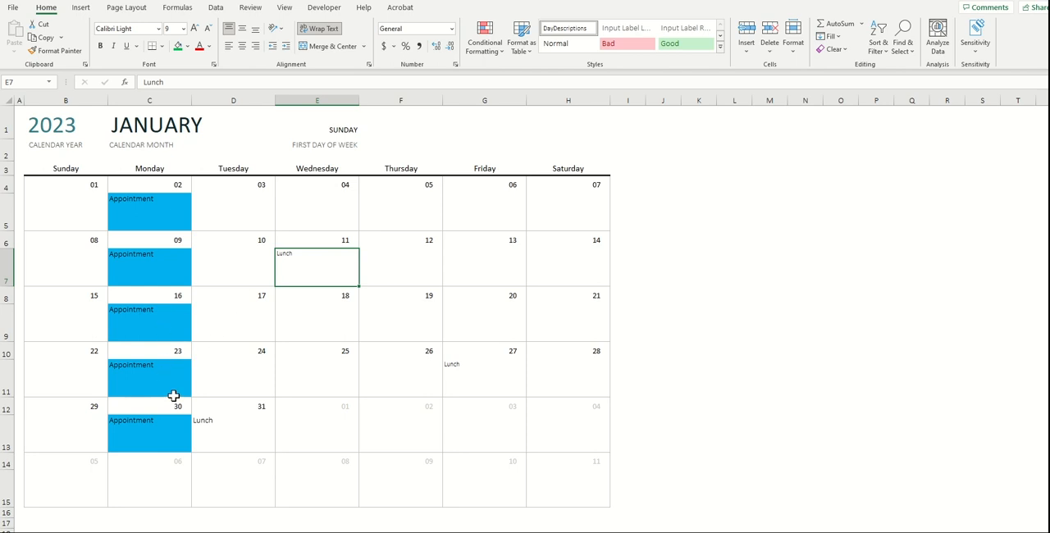
pyautogui.click(291, 322)
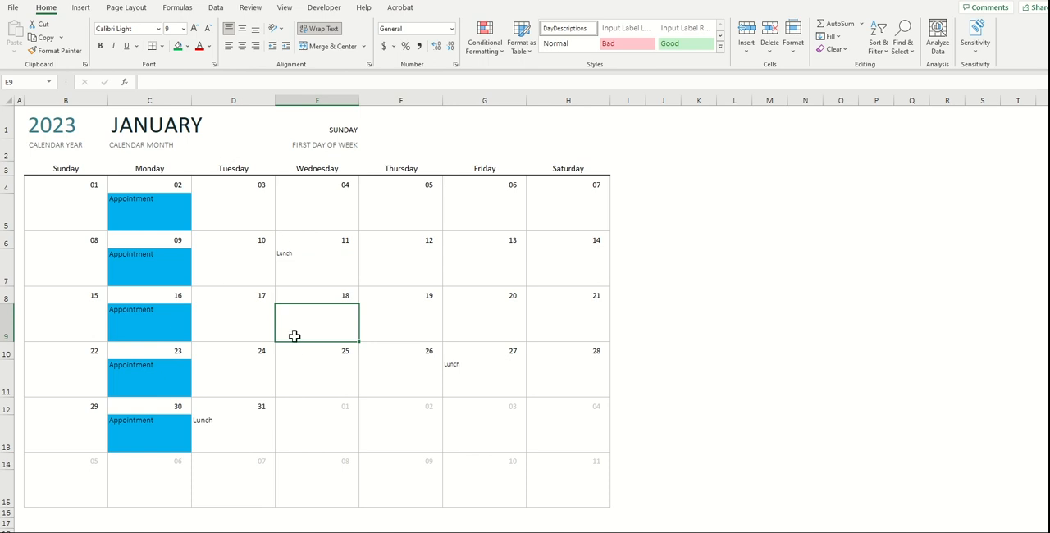
pyautogui.write('app')
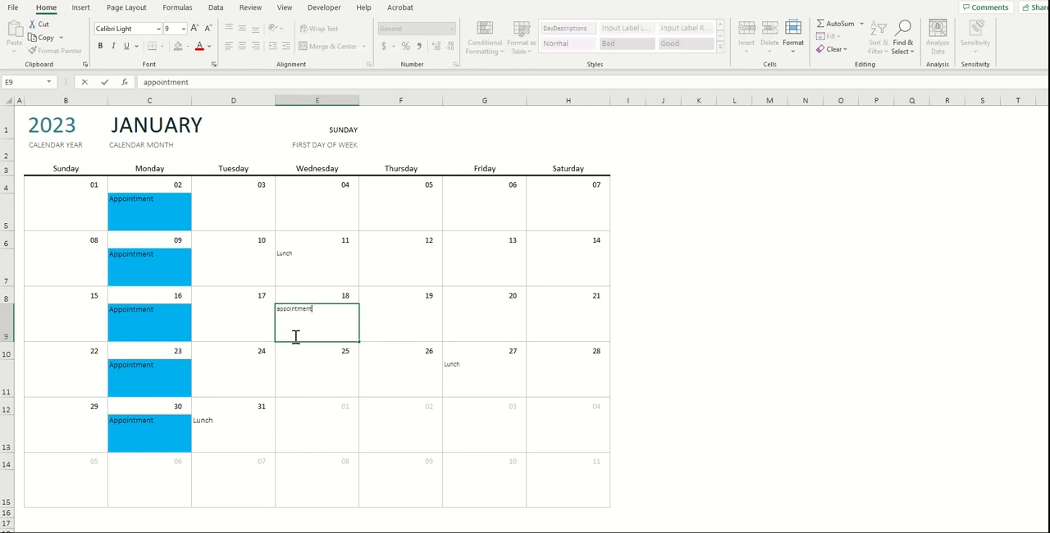
pyautogui.write('ointment')
pyautogui.press('Return')
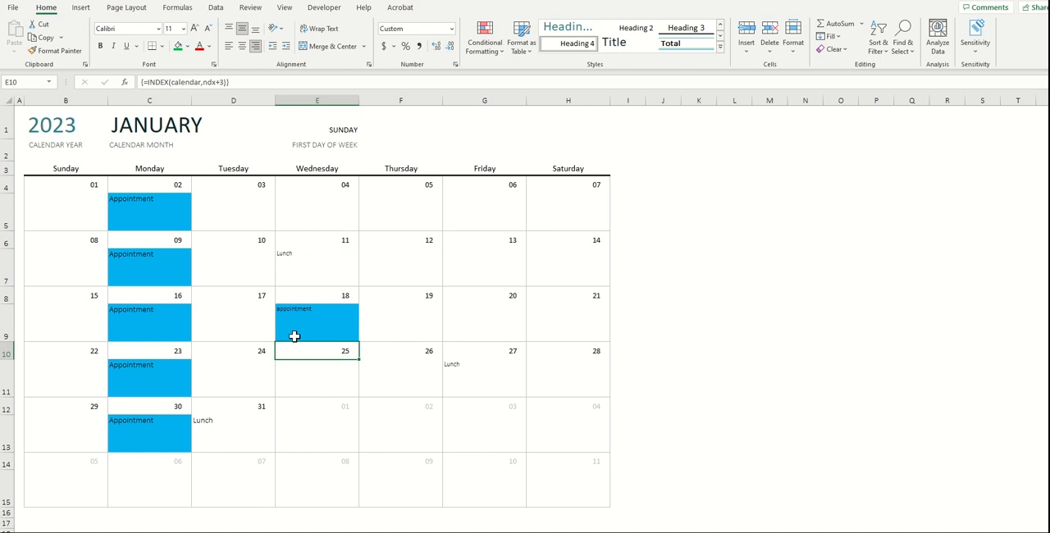
# Select the whole sheet and add a Text That Contains rule highlighting Lunch cells with a custom green fill
pyautogui.click(346, 316)
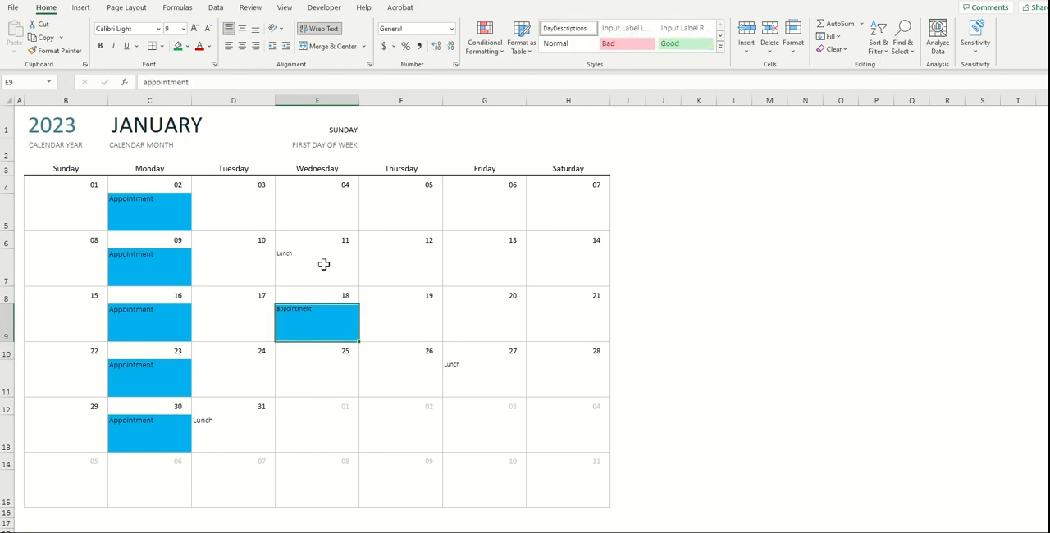
pyautogui.click(10, 102)
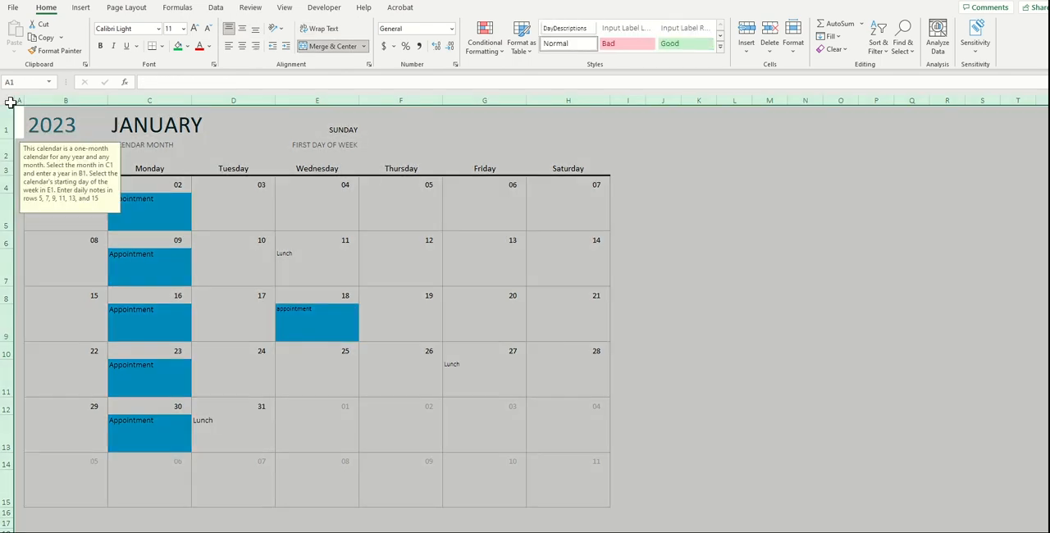
pyautogui.click(493, 45)
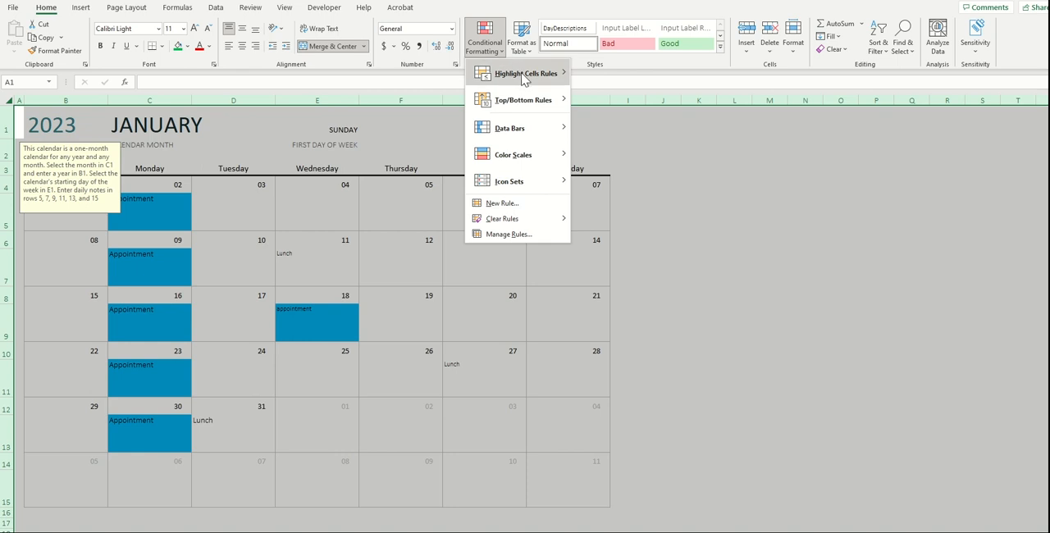
pyautogui.moveTo(532, 74)
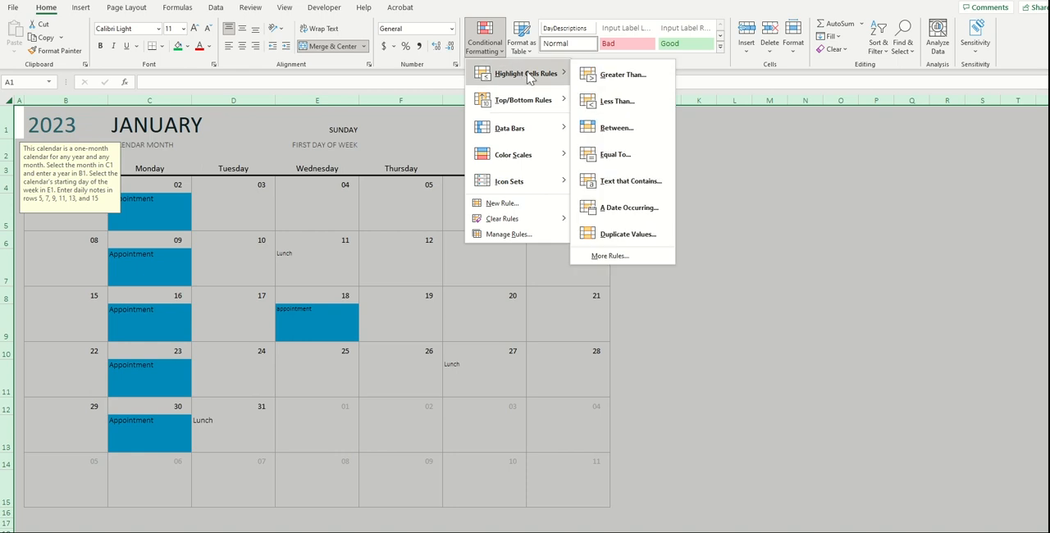
pyautogui.click(630, 187)
pyautogui.write('Lunch')
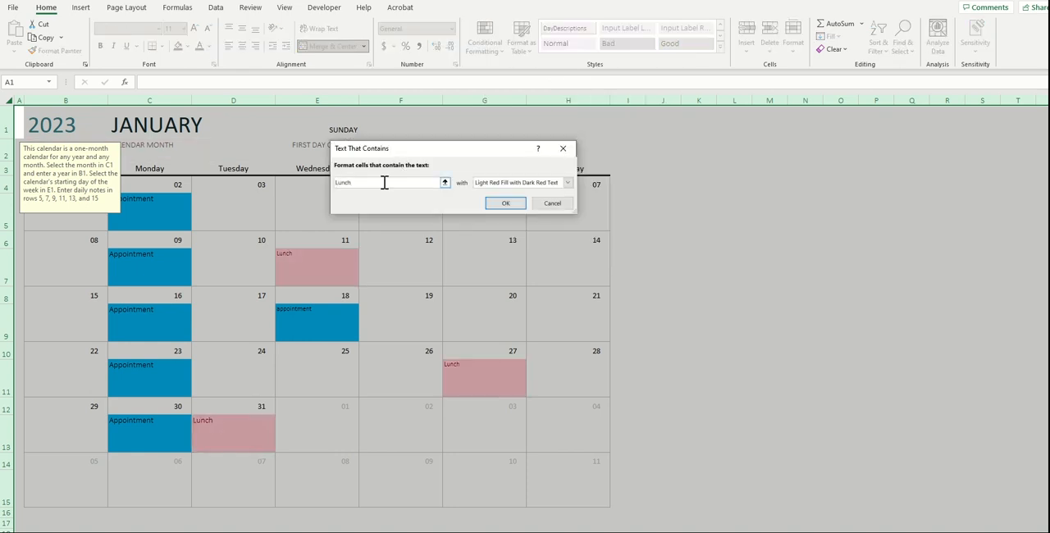
pyautogui.click(567, 183)
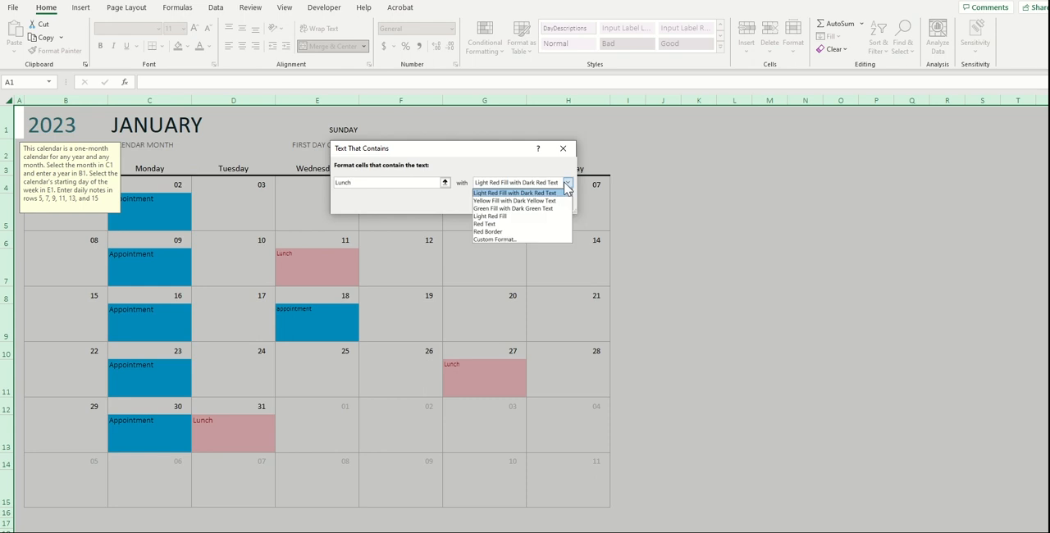
pyautogui.click(494, 240)
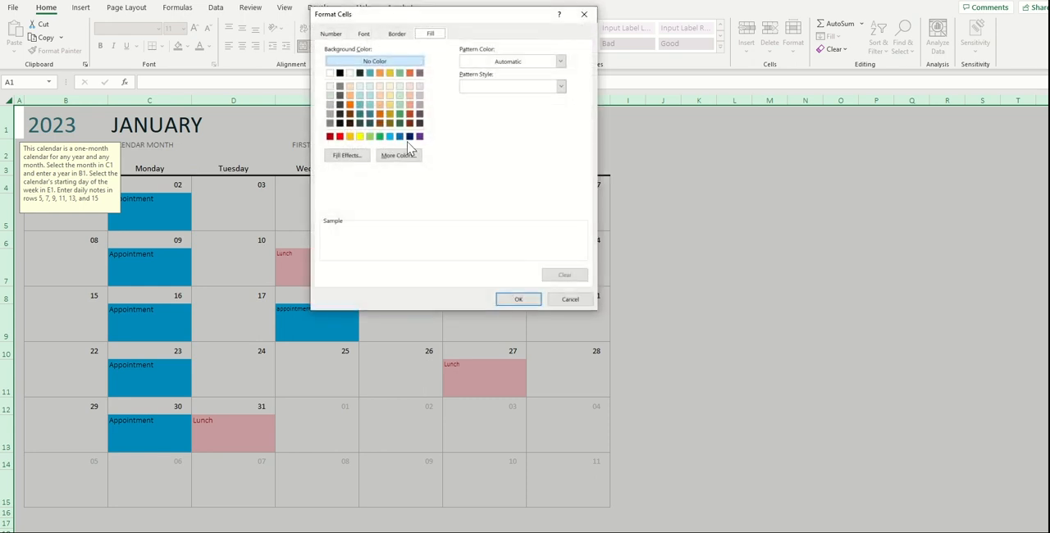
pyautogui.click(379, 137)
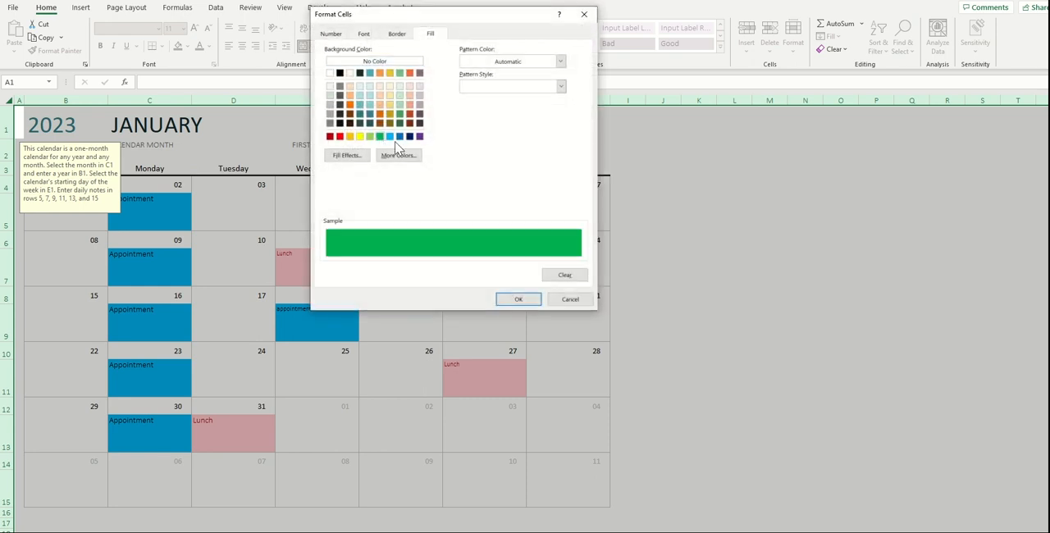
pyautogui.click(518, 301)
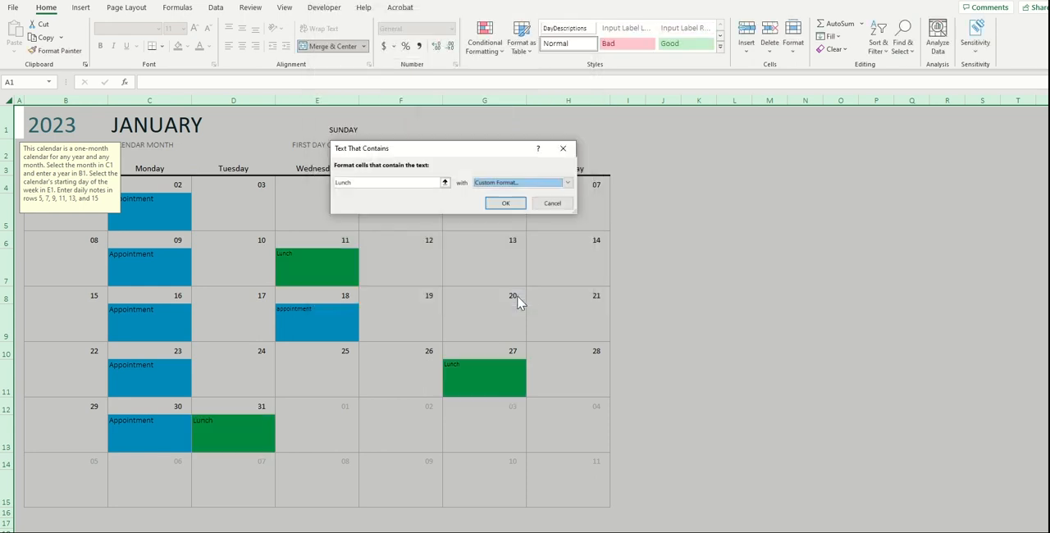
pyautogui.click(502, 203)
# Enter lunch in the note cell under Thursday the 19th
pyautogui.click(445, 319)
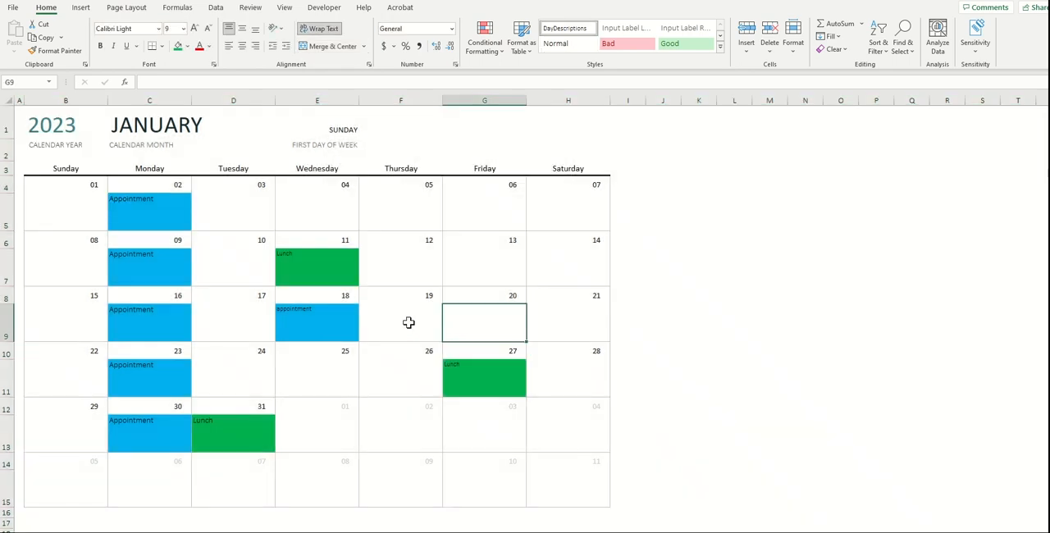
pyautogui.click(415, 312)
pyautogui.doubleClick(415, 315)
pyautogui.write('lunch')
pyautogui.press('Return')
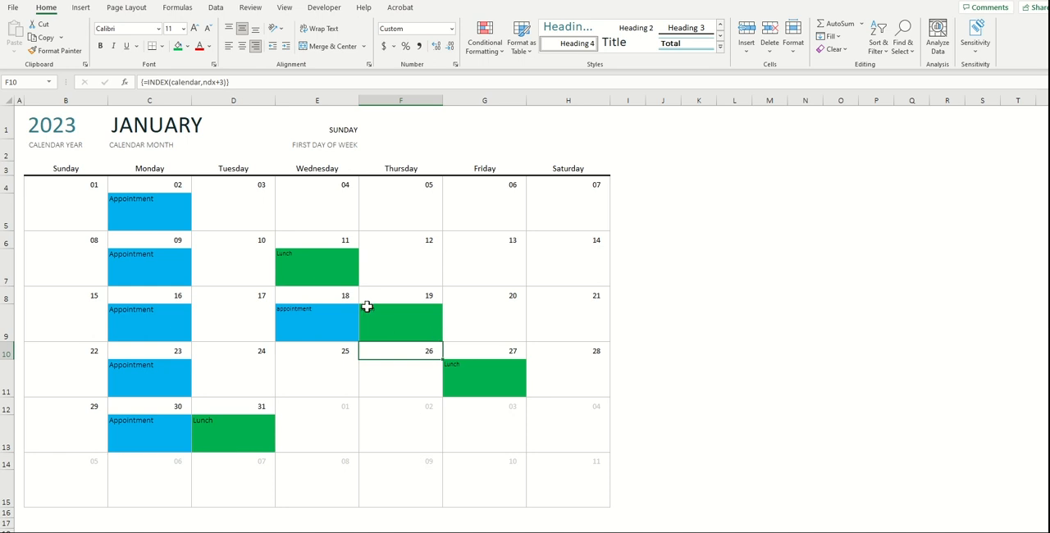
# Open the print settings for the calendar workbook
pyautogui.click(464, 253)
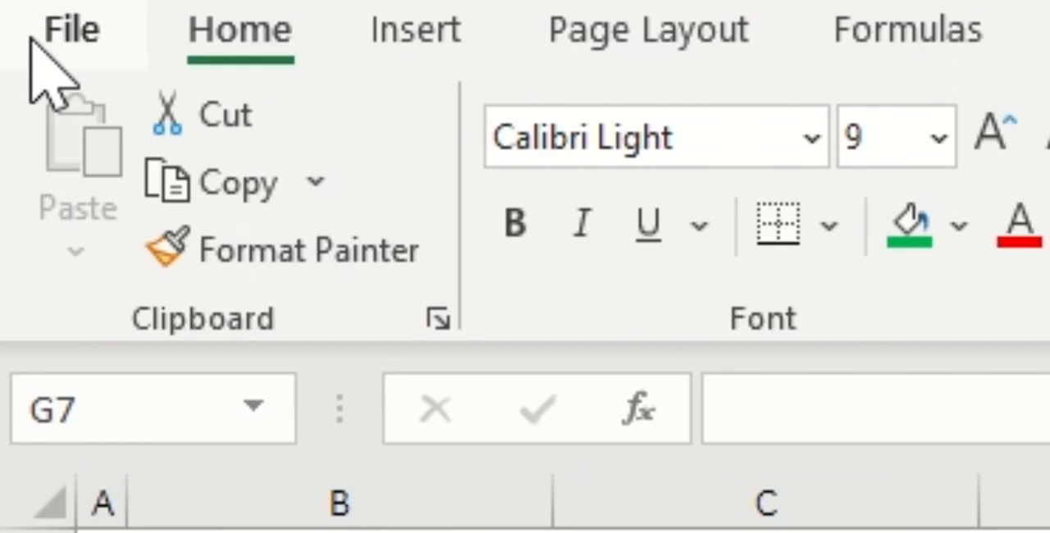
pyautogui.click(106, 45)
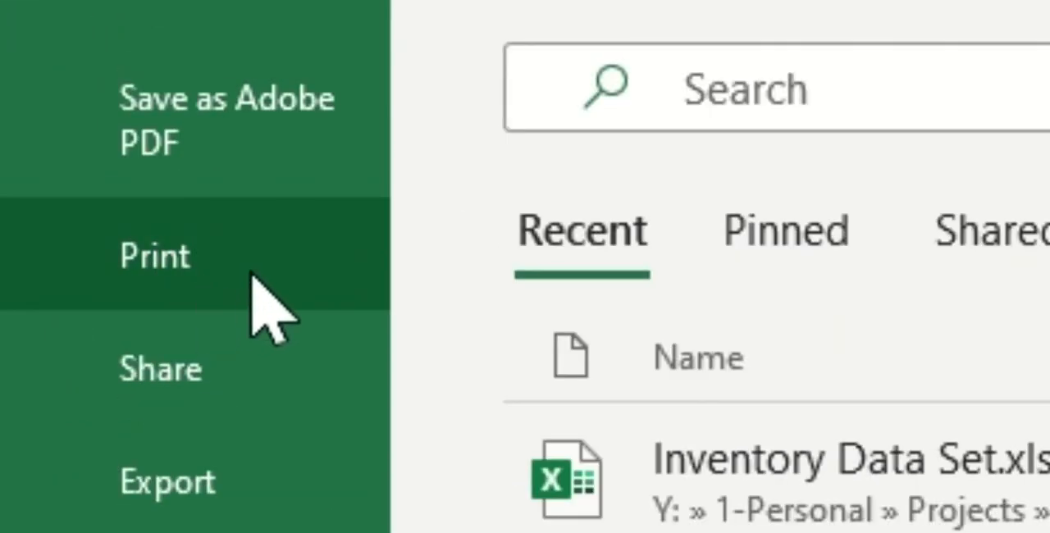
pyautogui.click(252, 277)
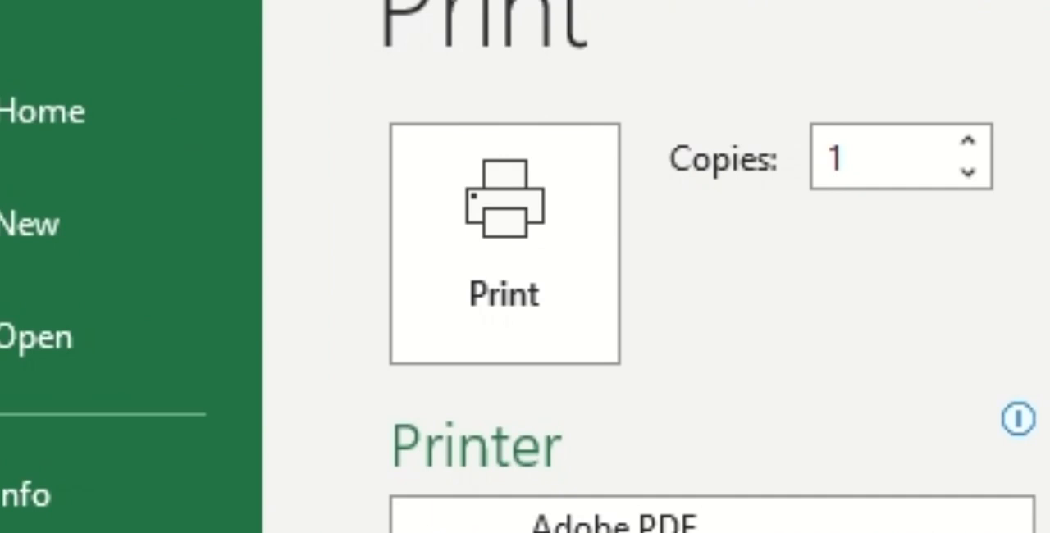